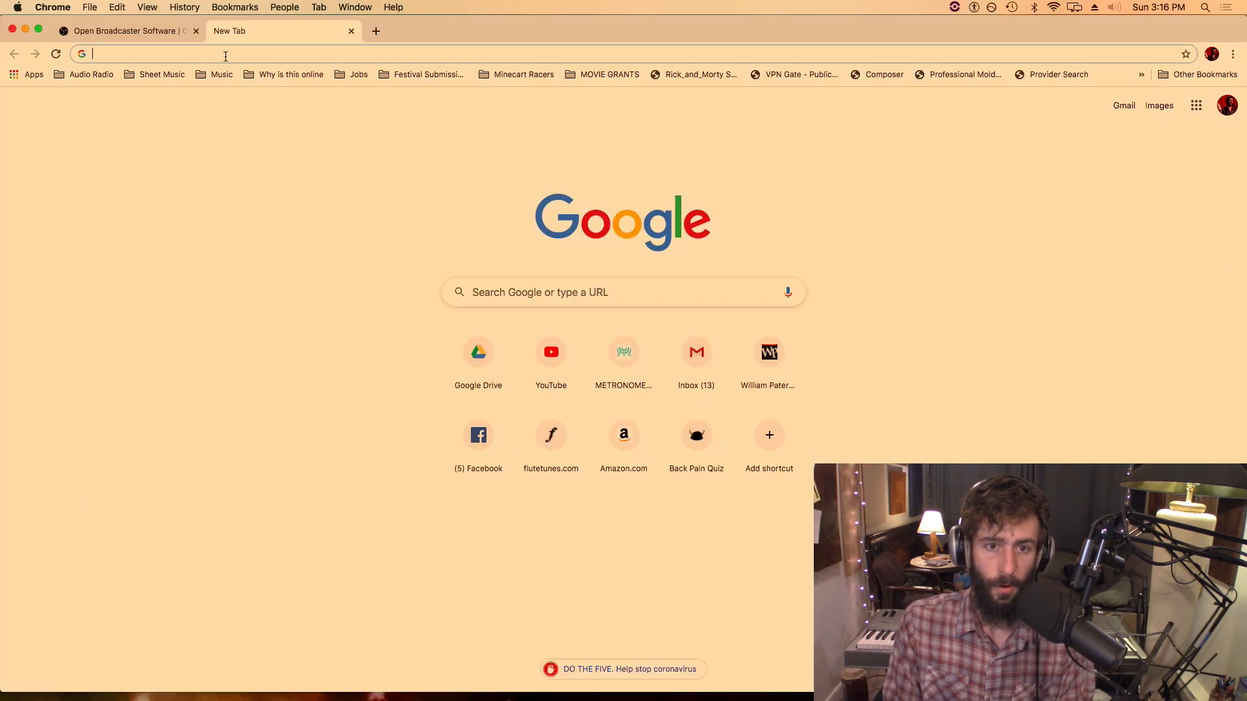
Find Softonic's Soundflower for Mac download page in the browser and minimize the browser window
{"action": "type", "text": "sound"}
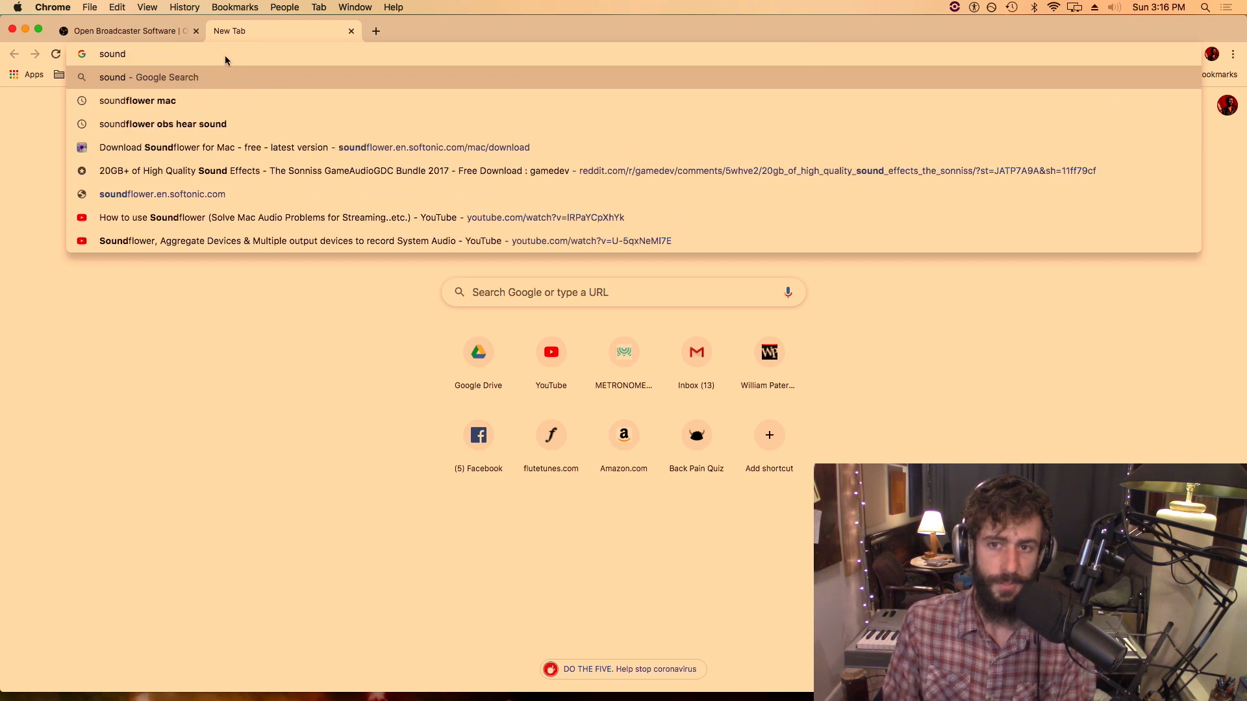
{"action": "key", "text": "Down"}
{"action": "key", "text": "Return"}
{"action": "left_click", "coordinate": [278, 272]}
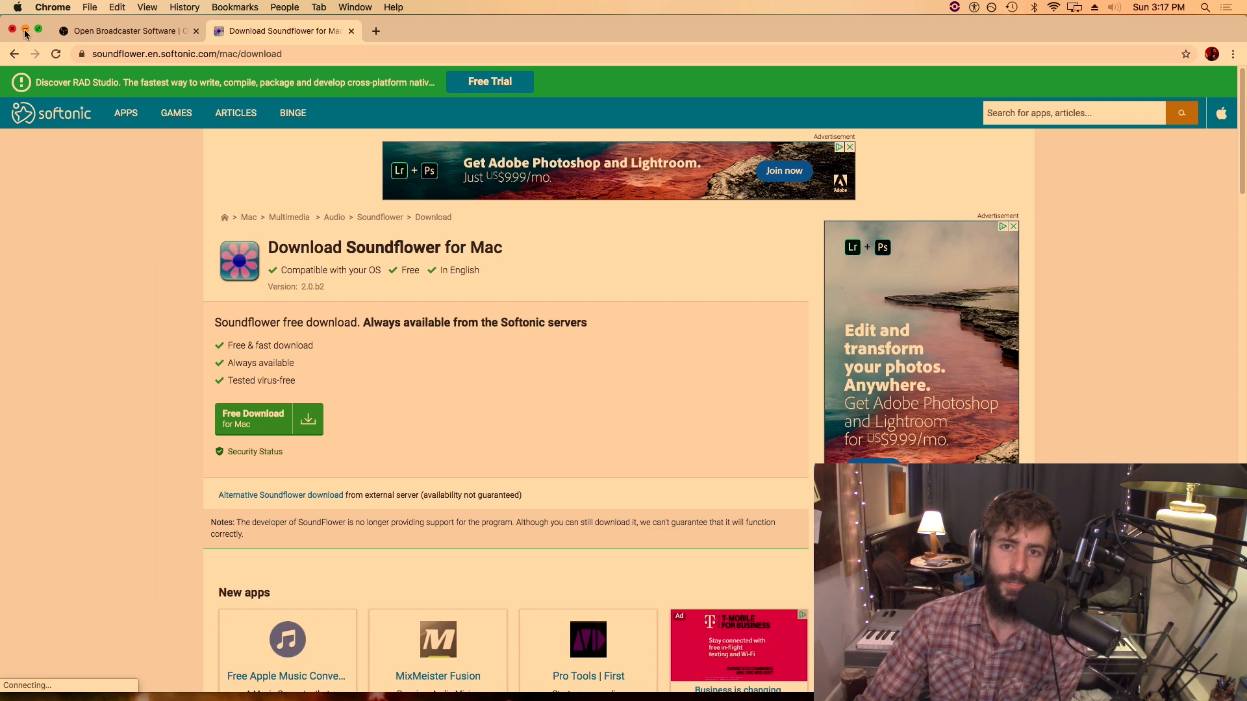
{"action": "left_click", "coordinate": [24, 31]}
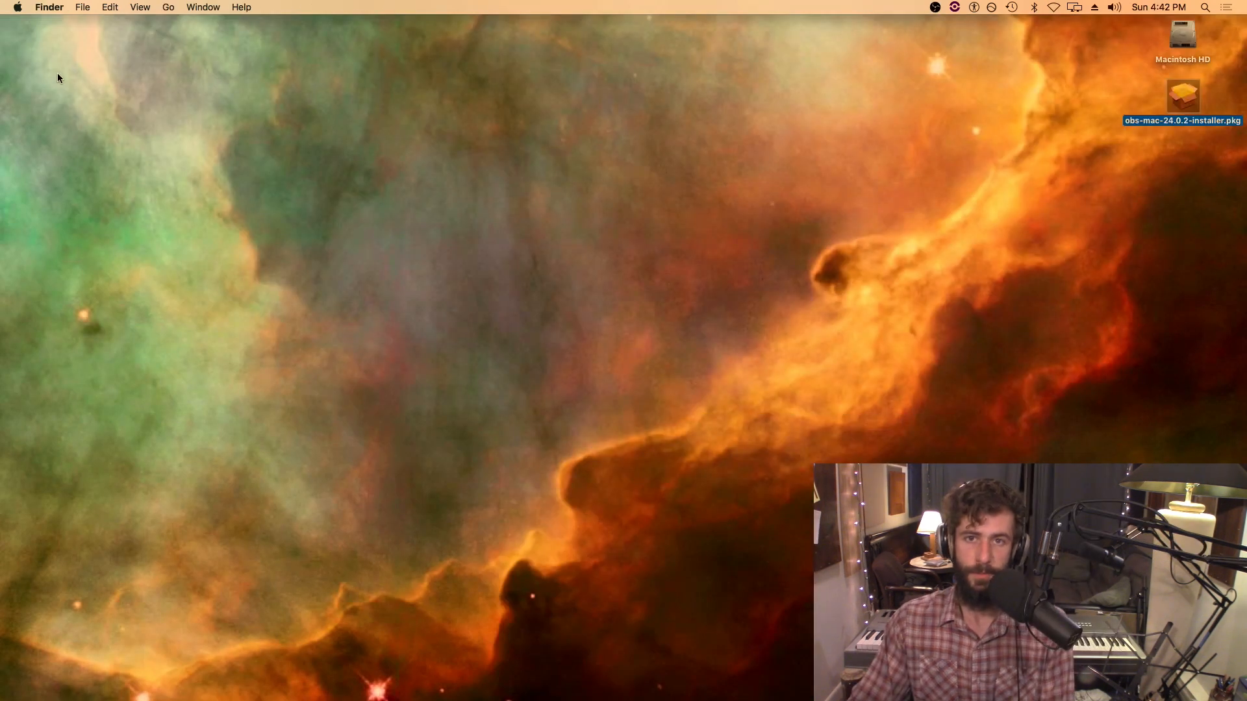
Set the Mac's sound output device to Soundflower (2ch) in System Preferences
{"action": "left_click", "coordinate": [17, 7]}
{"action": "left_click", "coordinate": [37, 44]}
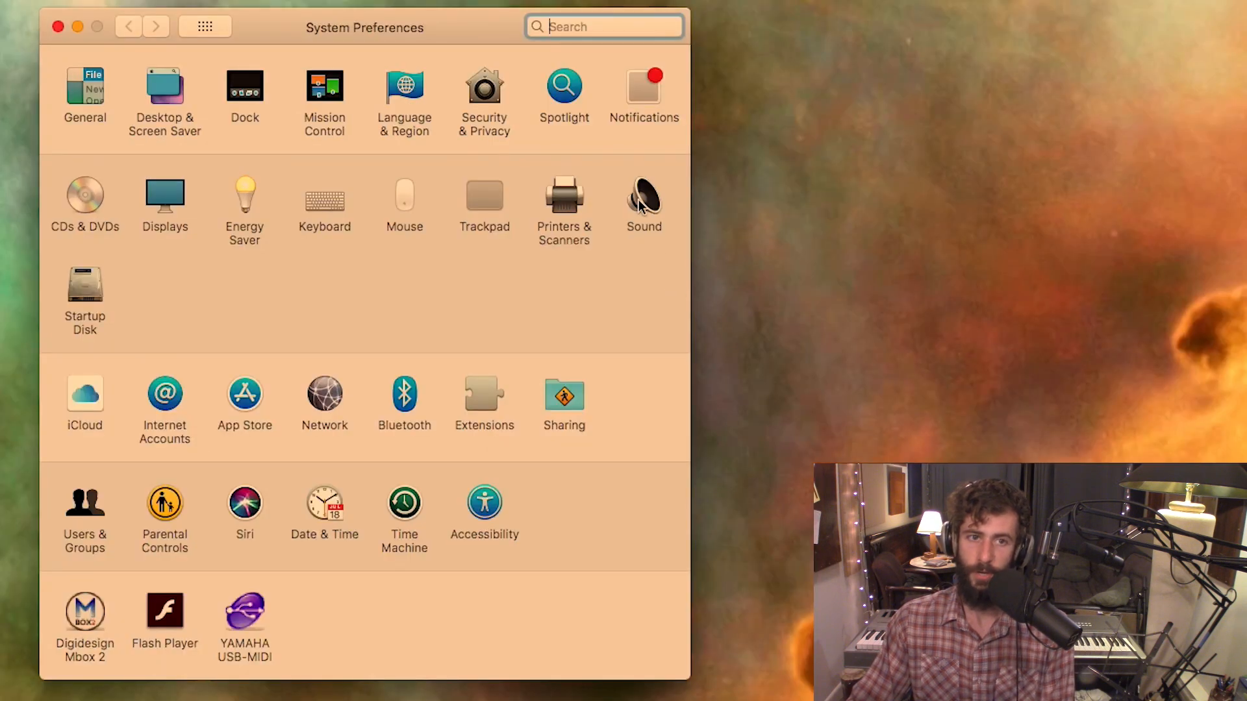
{"action": "left_click", "coordinate": [640, 205]}
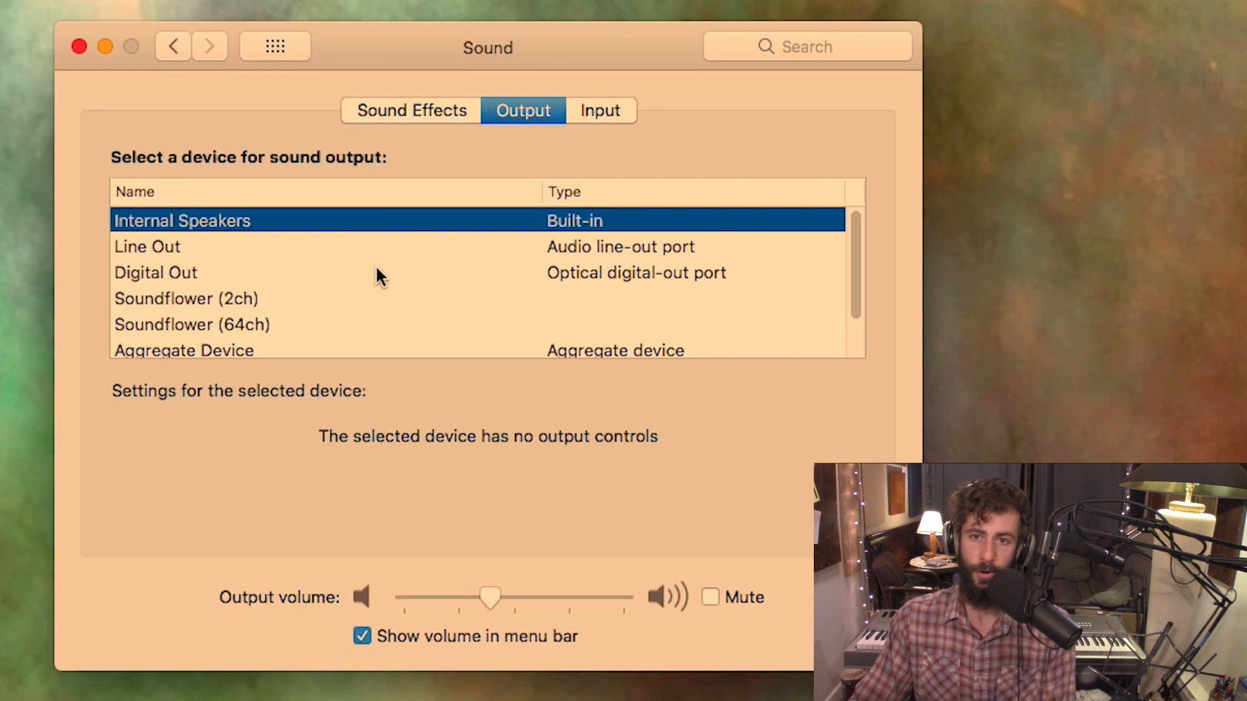
{"action": "left_click", "coordinate": [374, 301]}
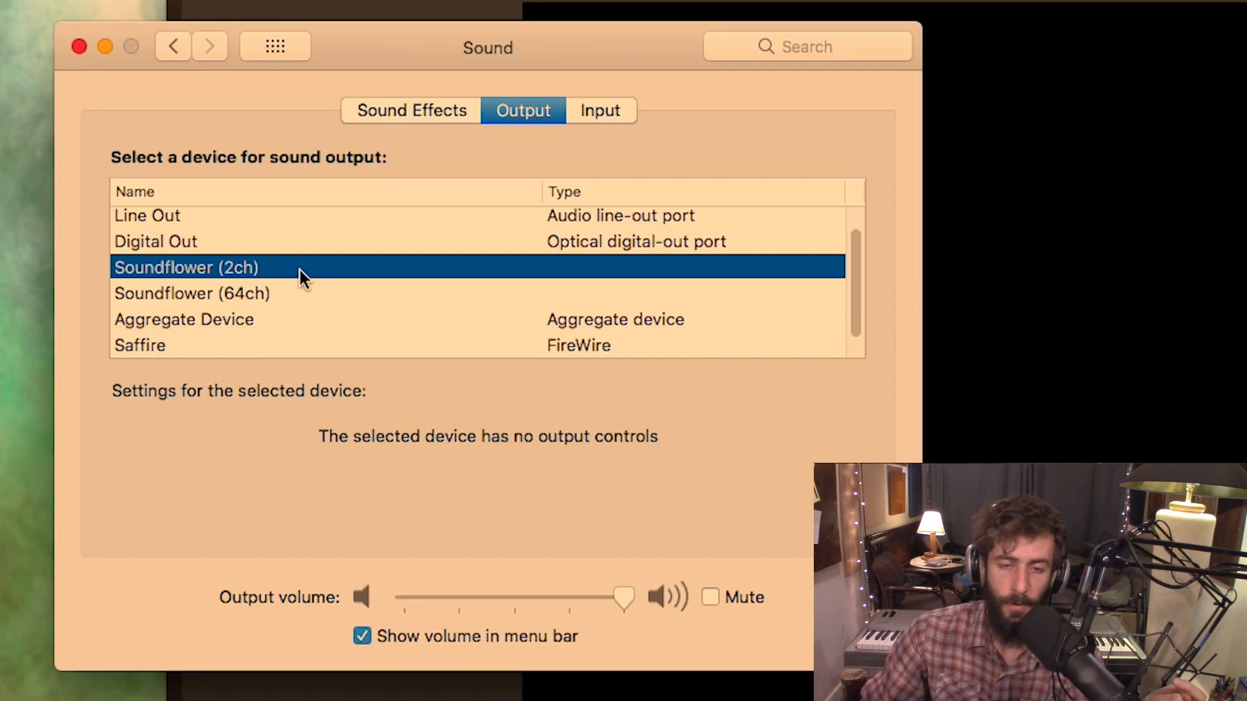
Review the available sound output devices in the system Sound preferences
{"action": "scroll", "coordinate": [266, 214], "scroll_direction": "up", "scroll_amount": 1}
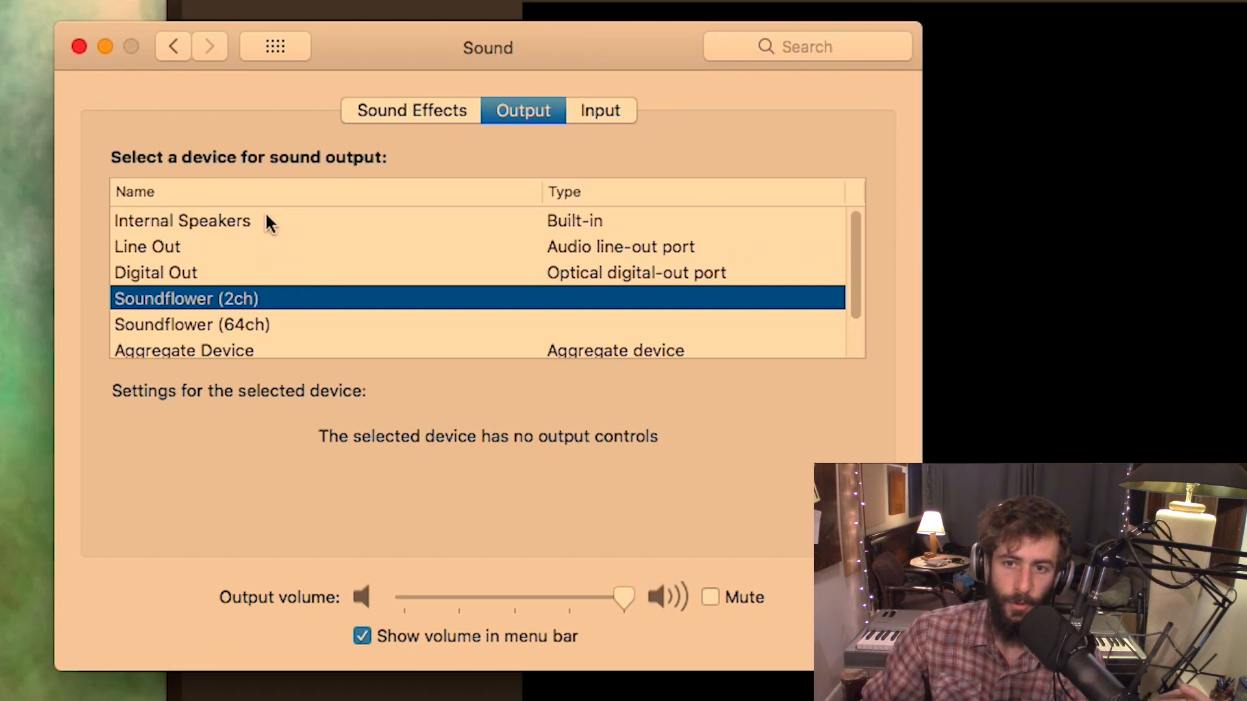
{"action": "scroll", "coordinate": [256, 347], "scroll_direction": "down", "scroll_amount": 1}
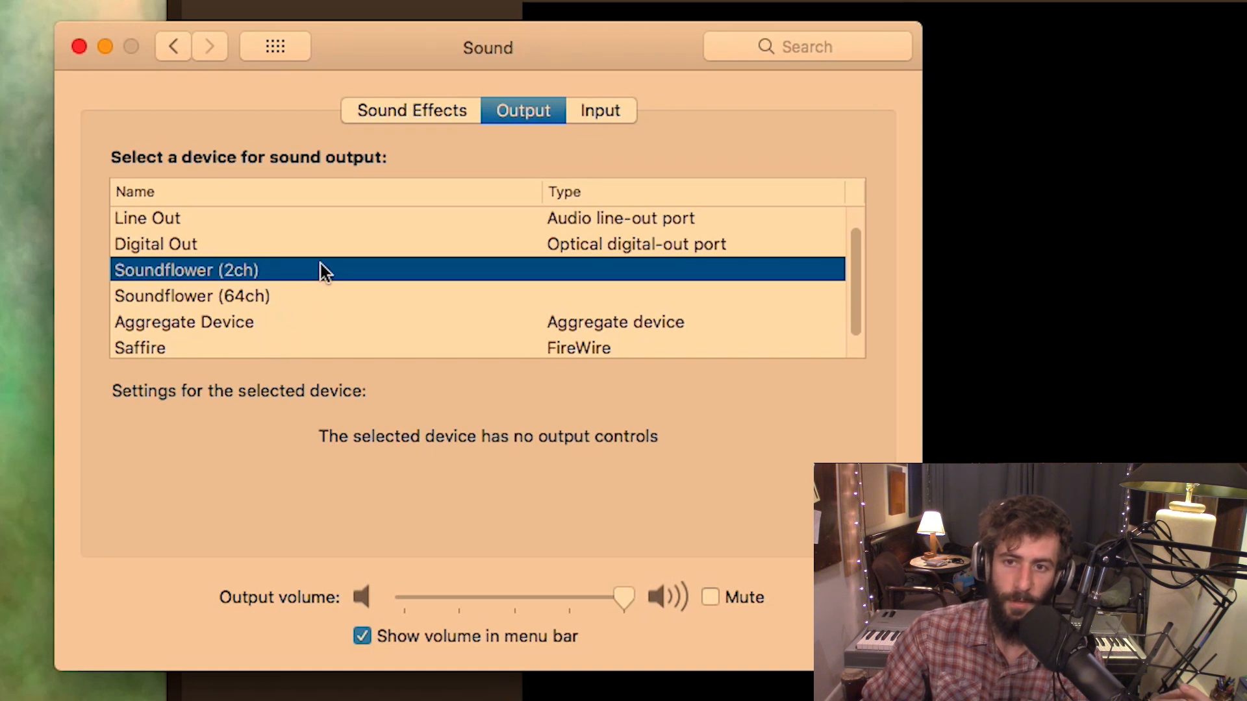
{"action": "left_click", "coordinate": [0, 0]}
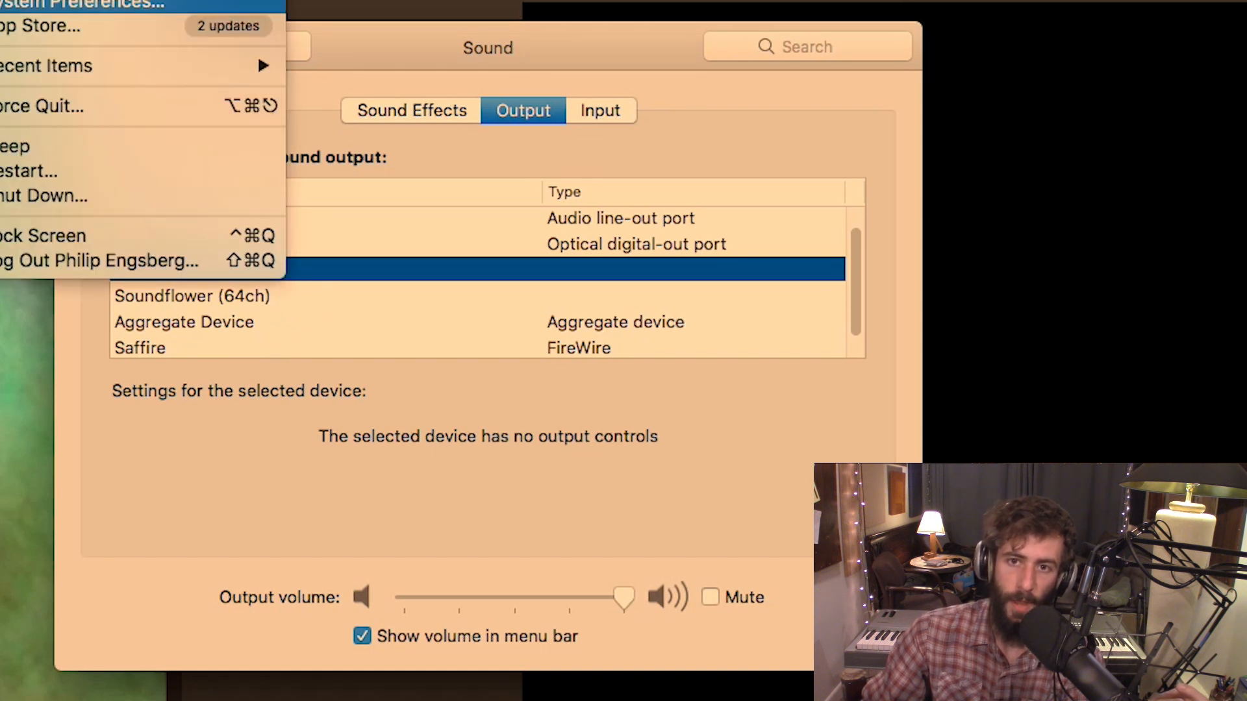
{"action": "left_click", "coordinate": [78, 3]}
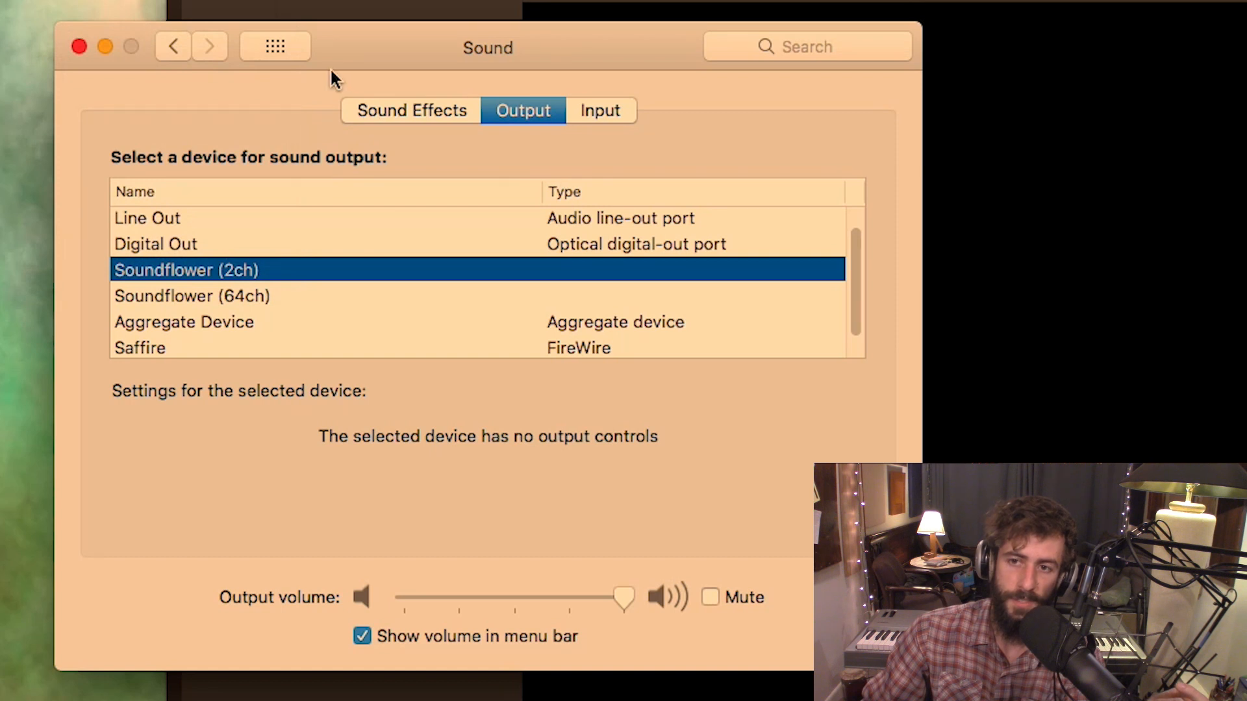
{"action": "scroll", "coordinate": [240, 224], "scroll_direction": "up", "scroll_amount": 1}
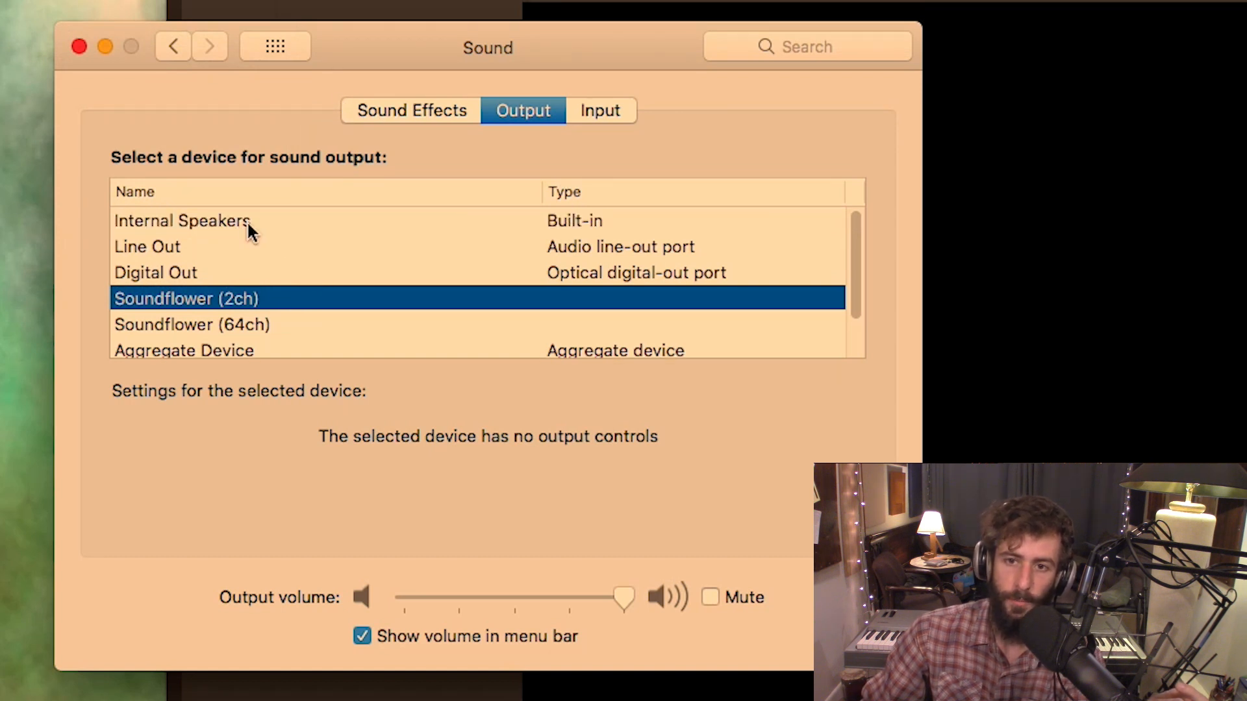
{"action": "scroll", "coordinate": [285, 357], "scroll_direction": "down", "scroll_amount": 2}
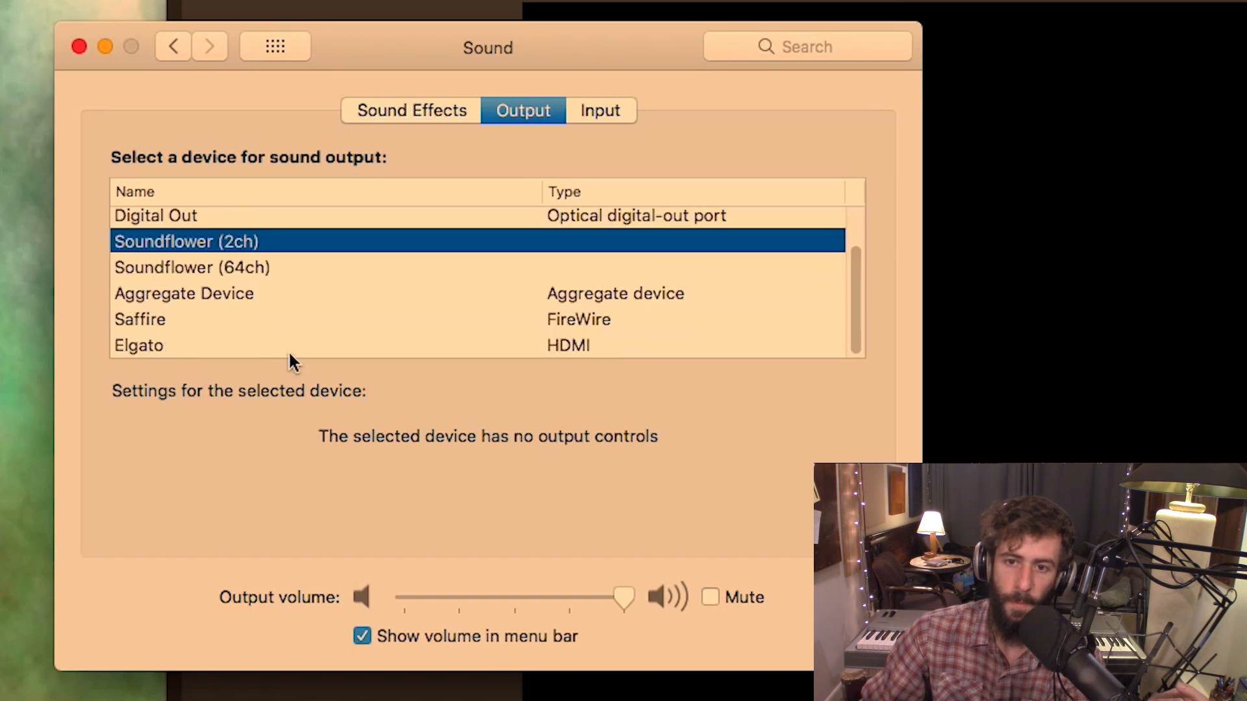
{"action": "scroll", "coordinate": [254, 314], "scroll_direction": "up", "scroll_amount": 2}
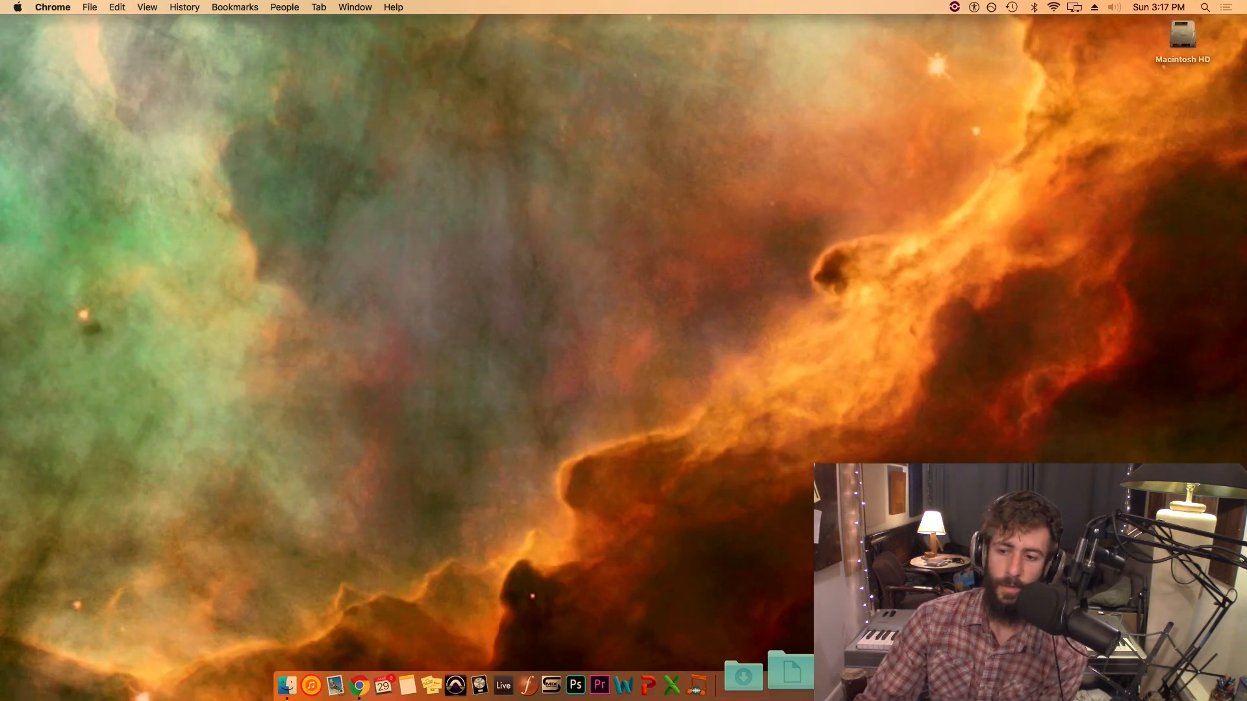
Launch OBS from the Mac's Applications folder
{"action": "left_click", "coordinate": [843, 685]}
{"action": "scroll", "coordinate": [736, 476], "scroll_direction": "down", "scroll_amount": 5}
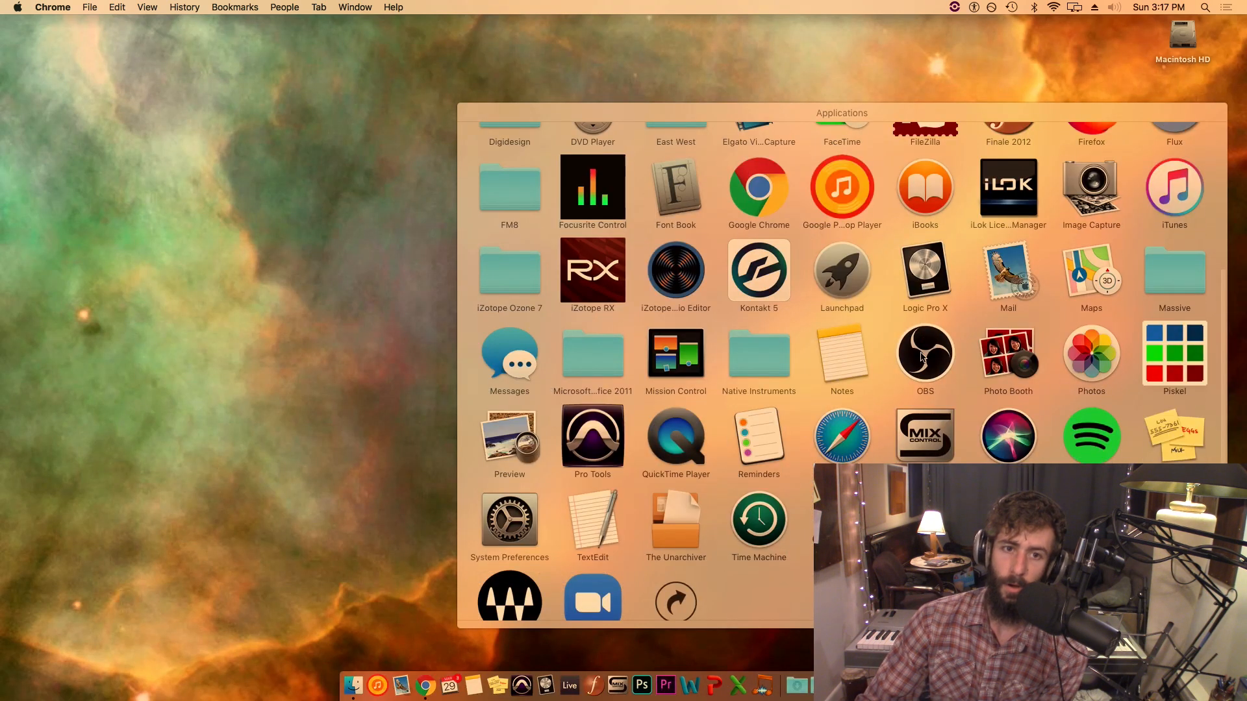
{"action": "left_click", "coordinate": [922, 356]}
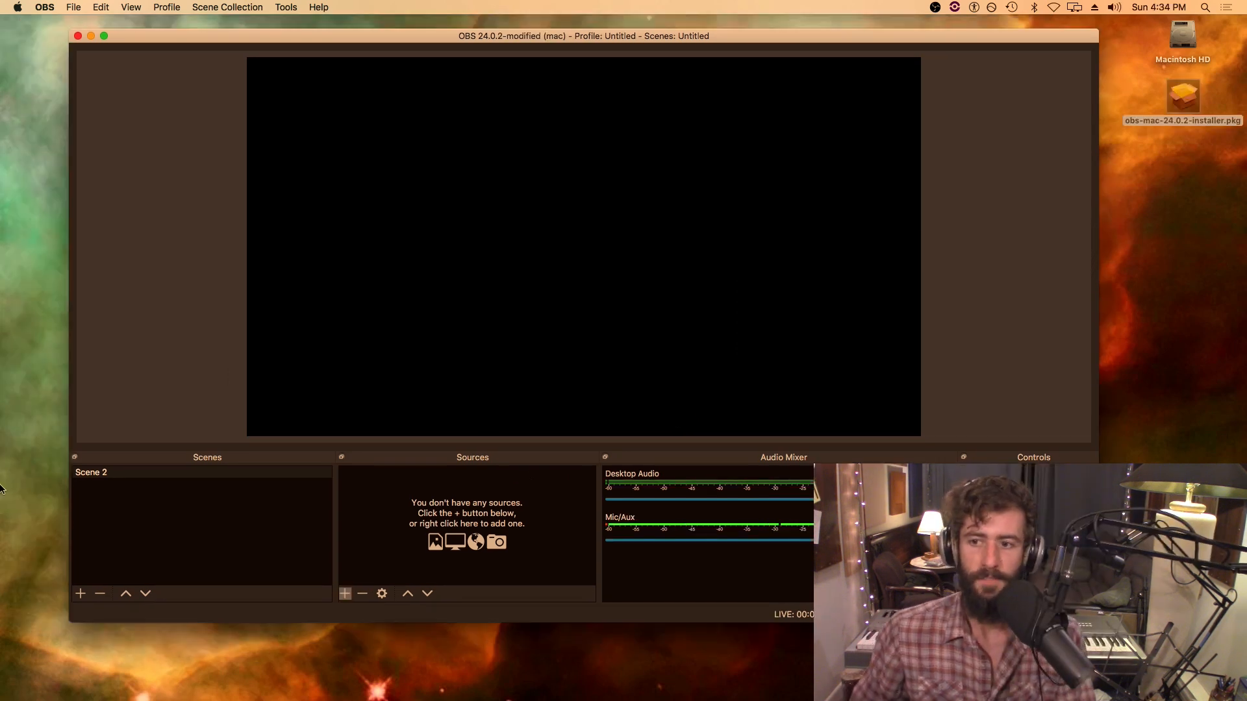
Set both the base canvas resolution and the output resolution to 1920x1080 in the OBS video settings
{"action": "left_click", "coordinate": [45, 8]}
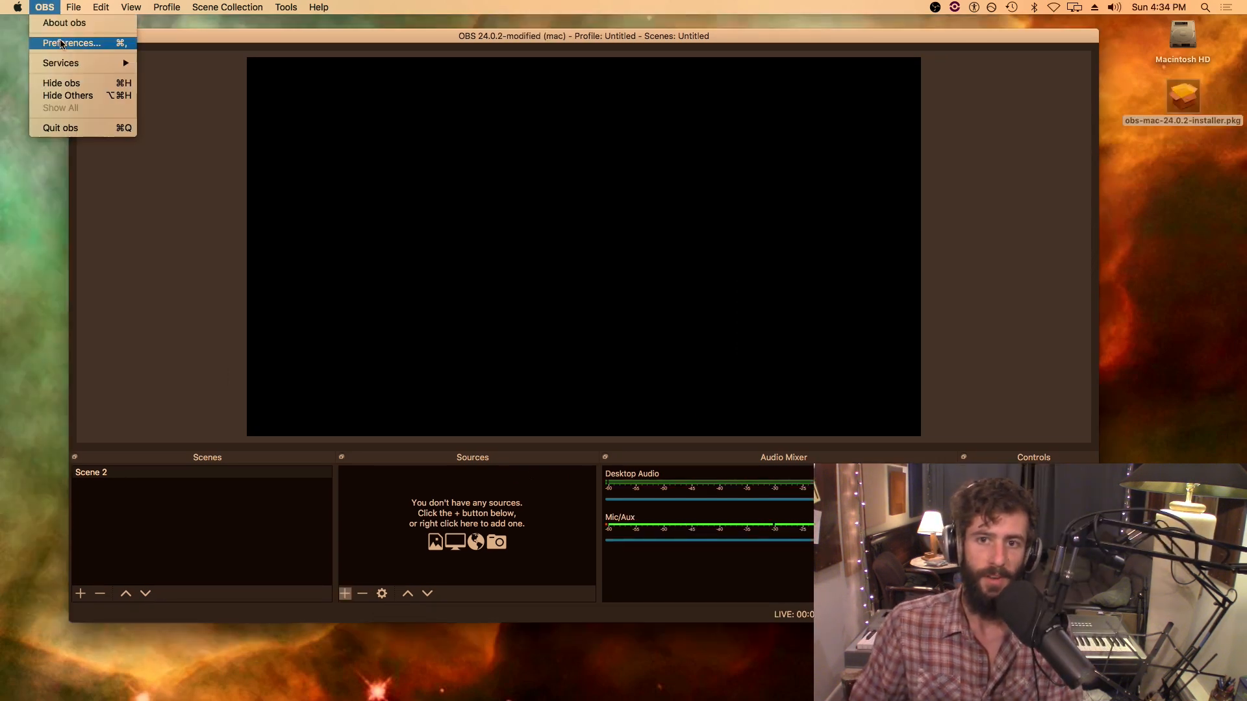
{"action": "left_click", "coordinate": [55, 39]}
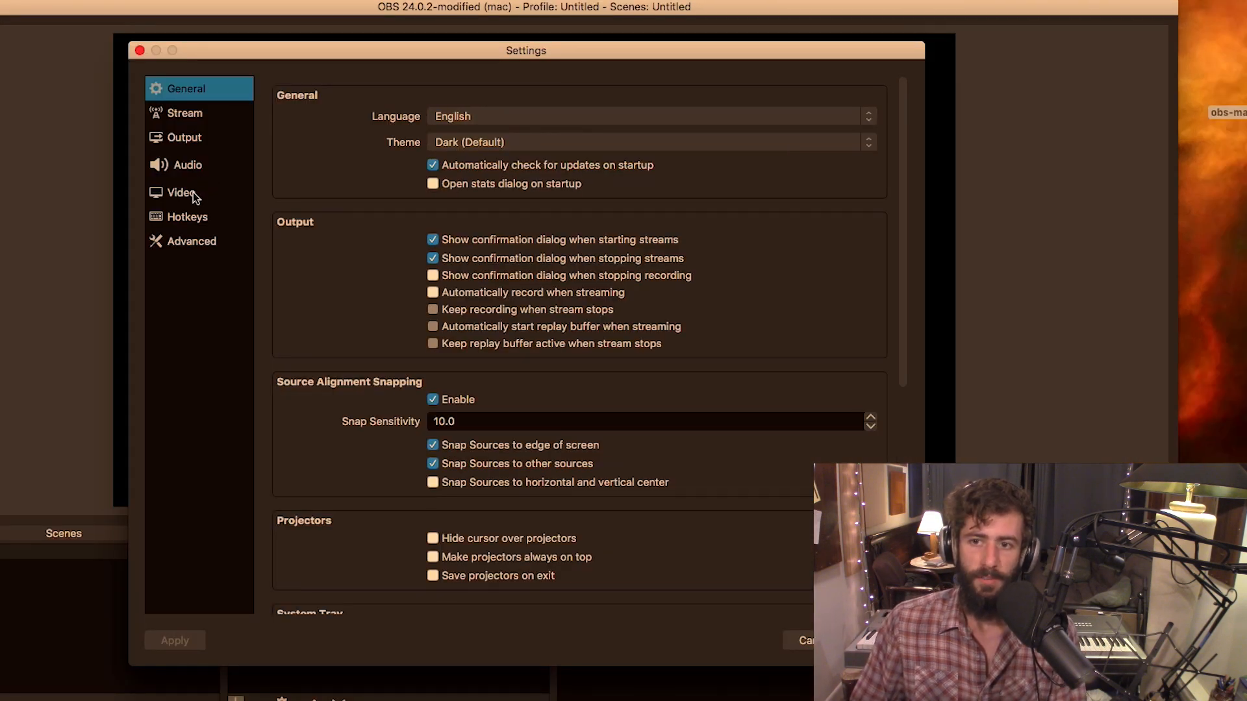
{"action": "left_click", "coordinate": [188, 193]}
{"action": "left_click", "coordinate": [889, 96]}
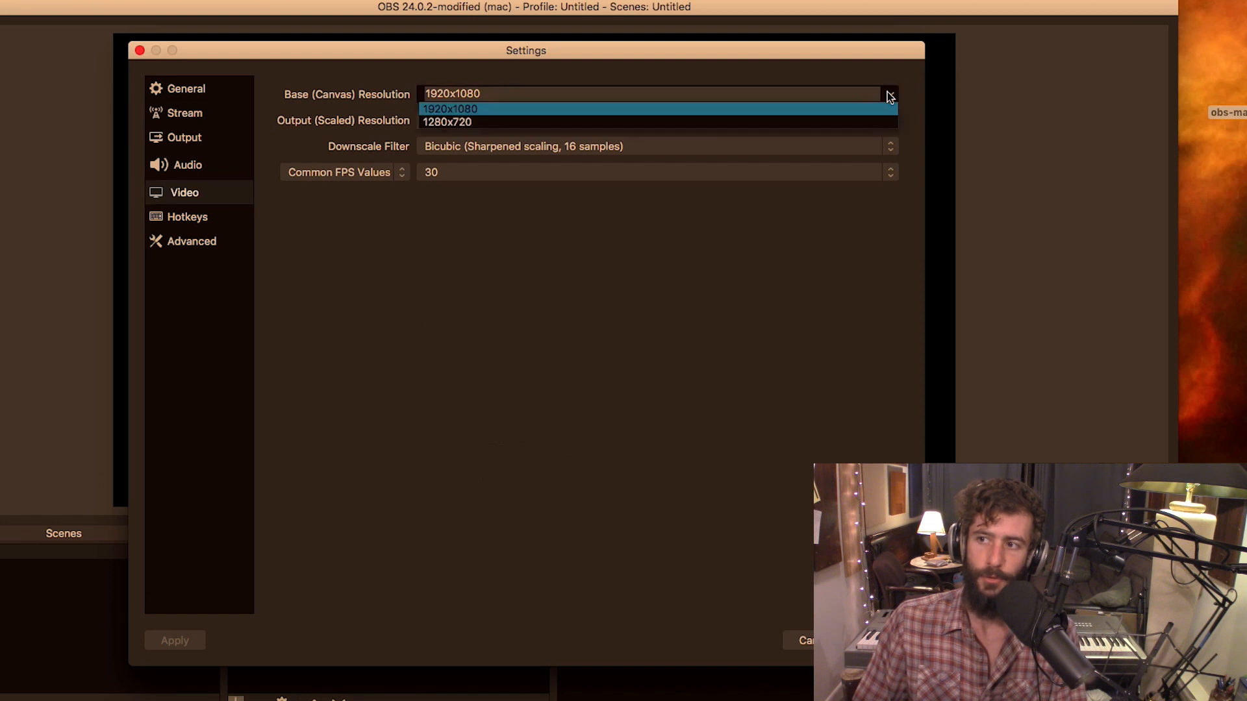
{"action": "left_click", "coordinate": [851, 110]}
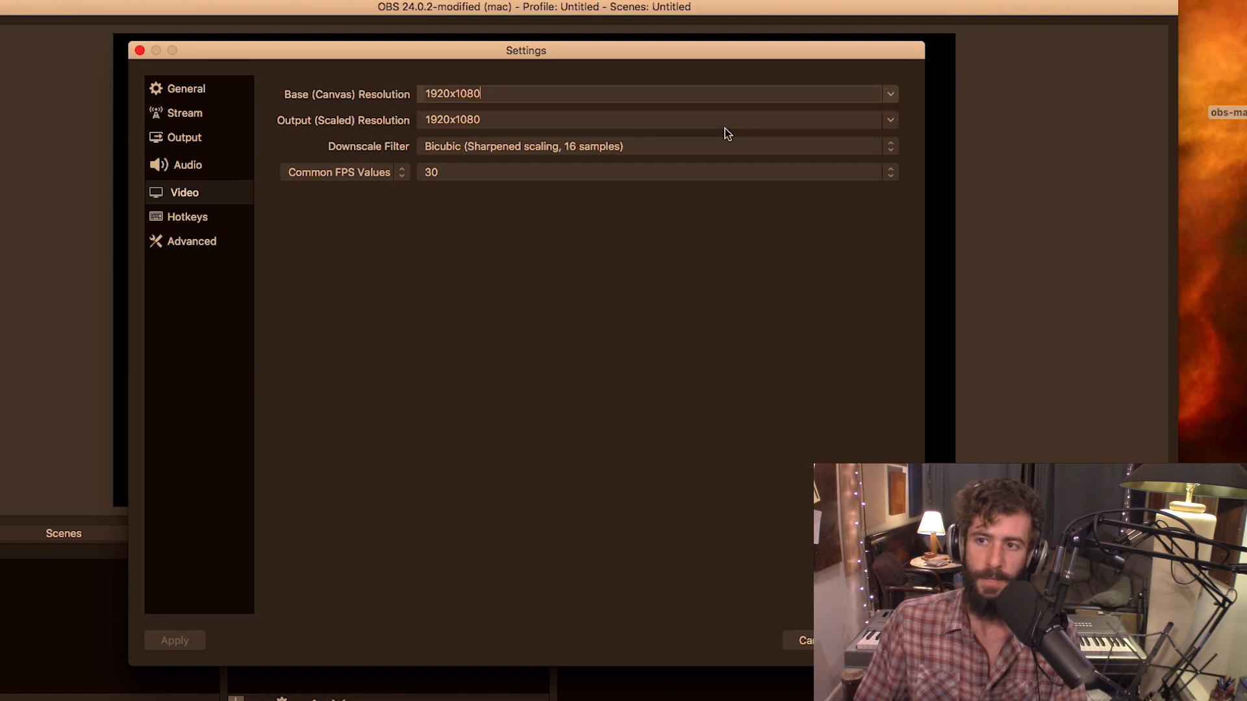
{"action": "left_click", "coordinate": [892, 122]}
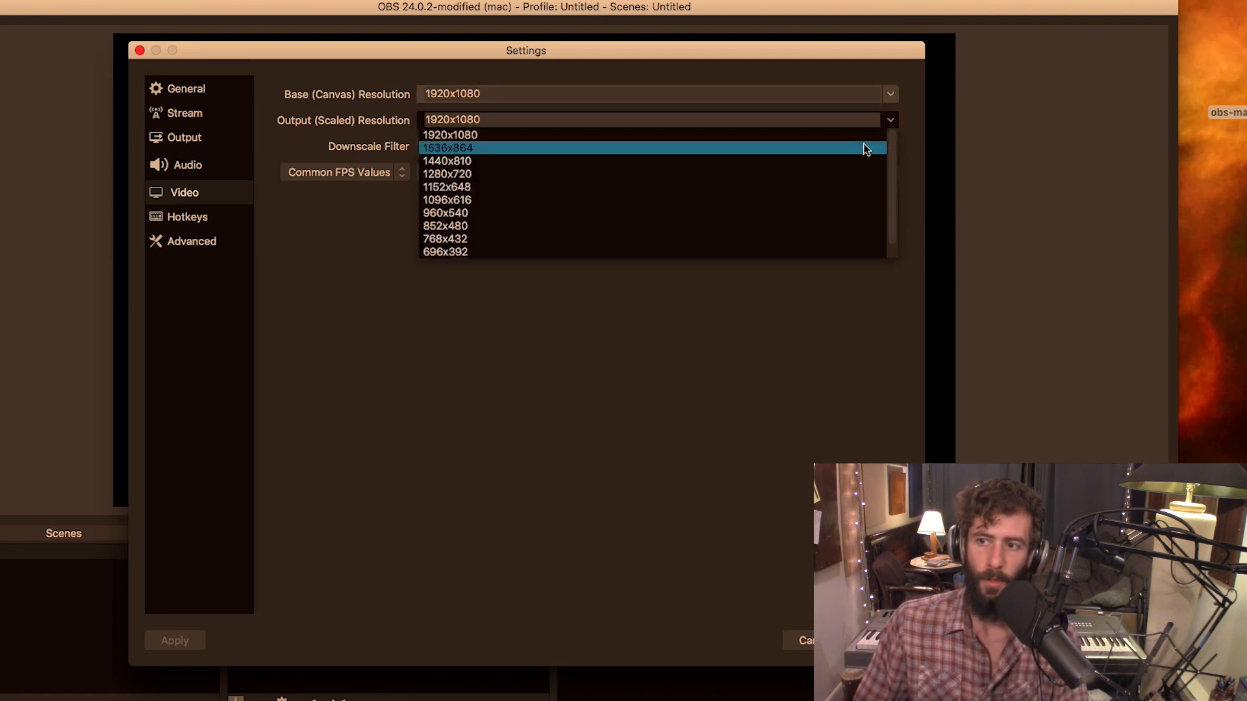
{"action": "left_click", "coordinate": [843, 137]}
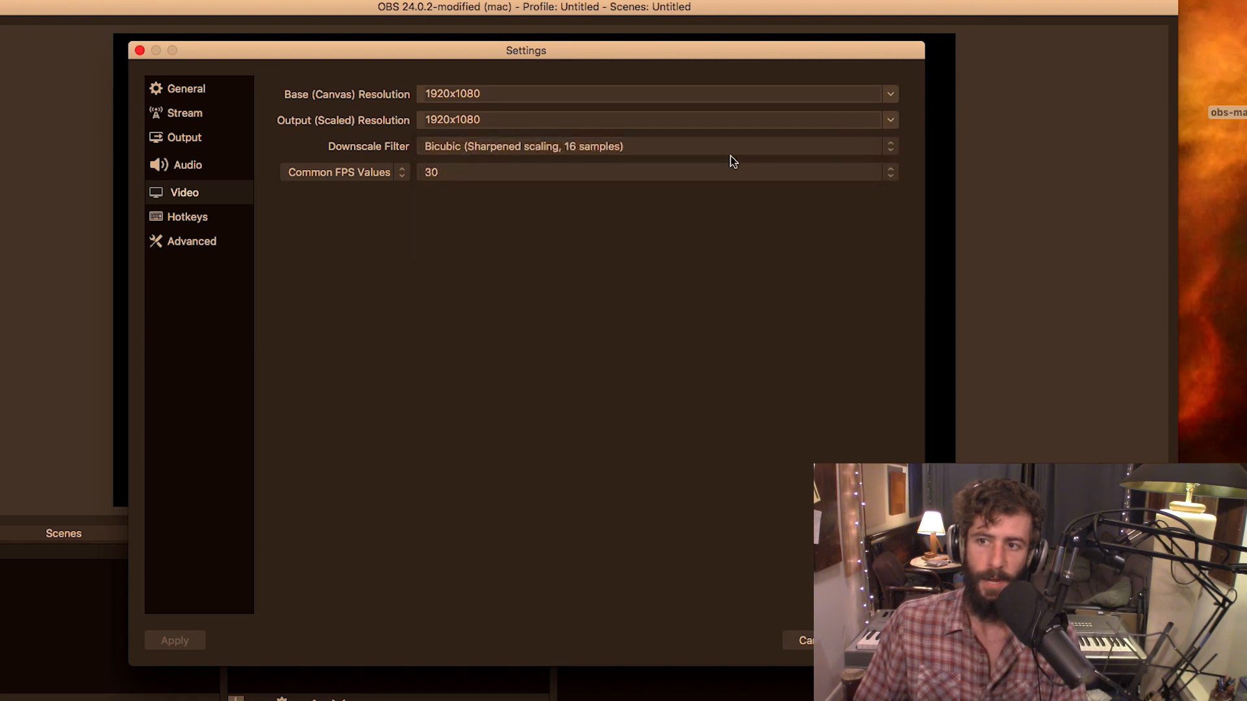
{"action": "left_click", "coordinate": [889, 120]}
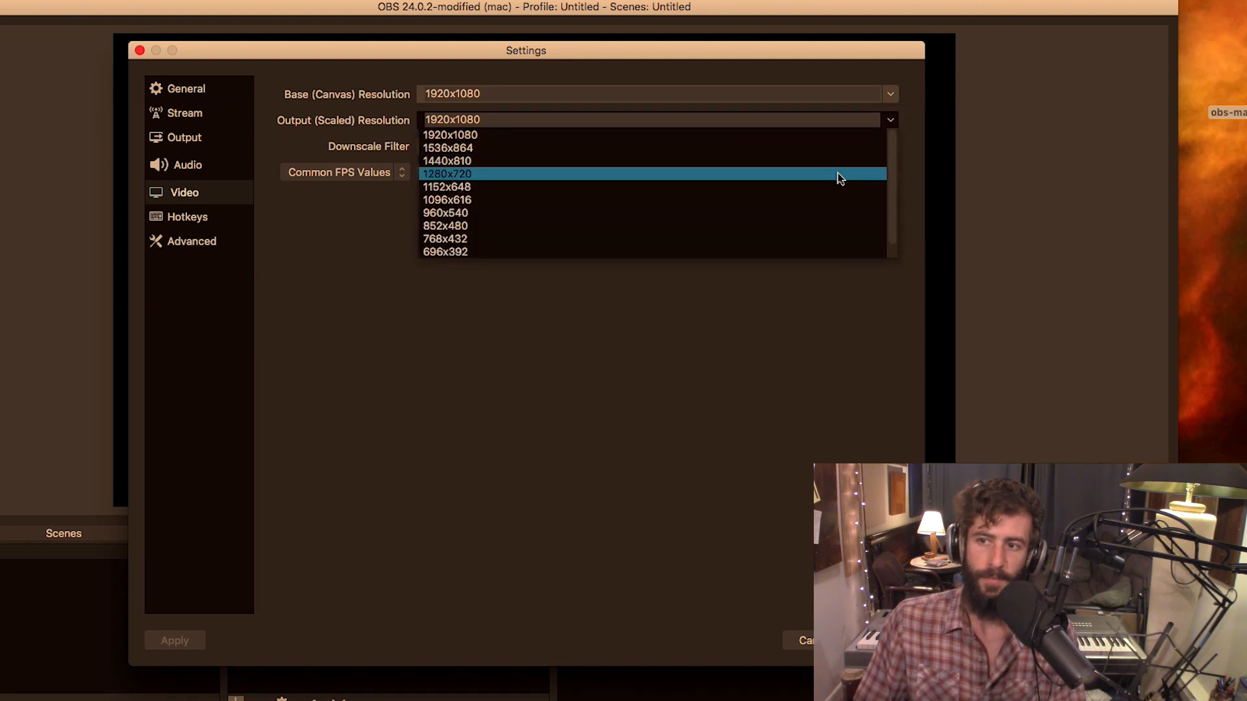
{"action": "left_click", "coordinate": [843, 135]}
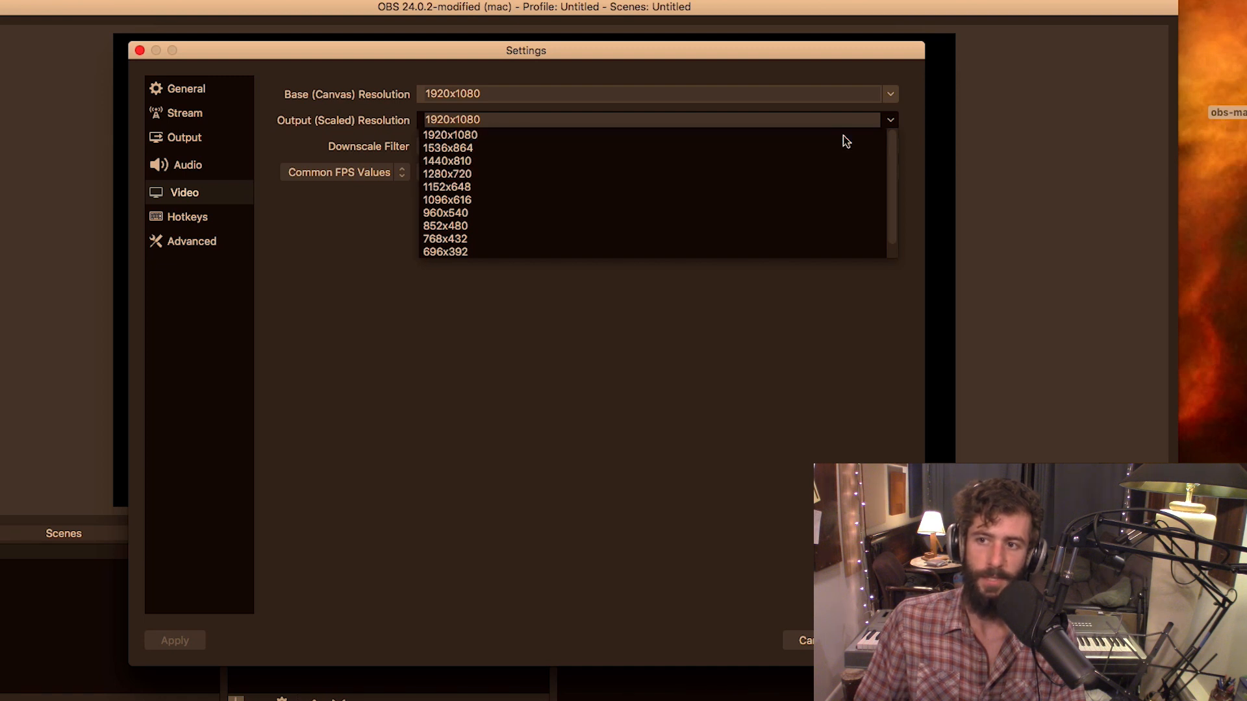
Enable the advanced encoder settings for streaming and turn off automatic recording when streaming
{"action": "left_click", "coordinate": [202, 130]}
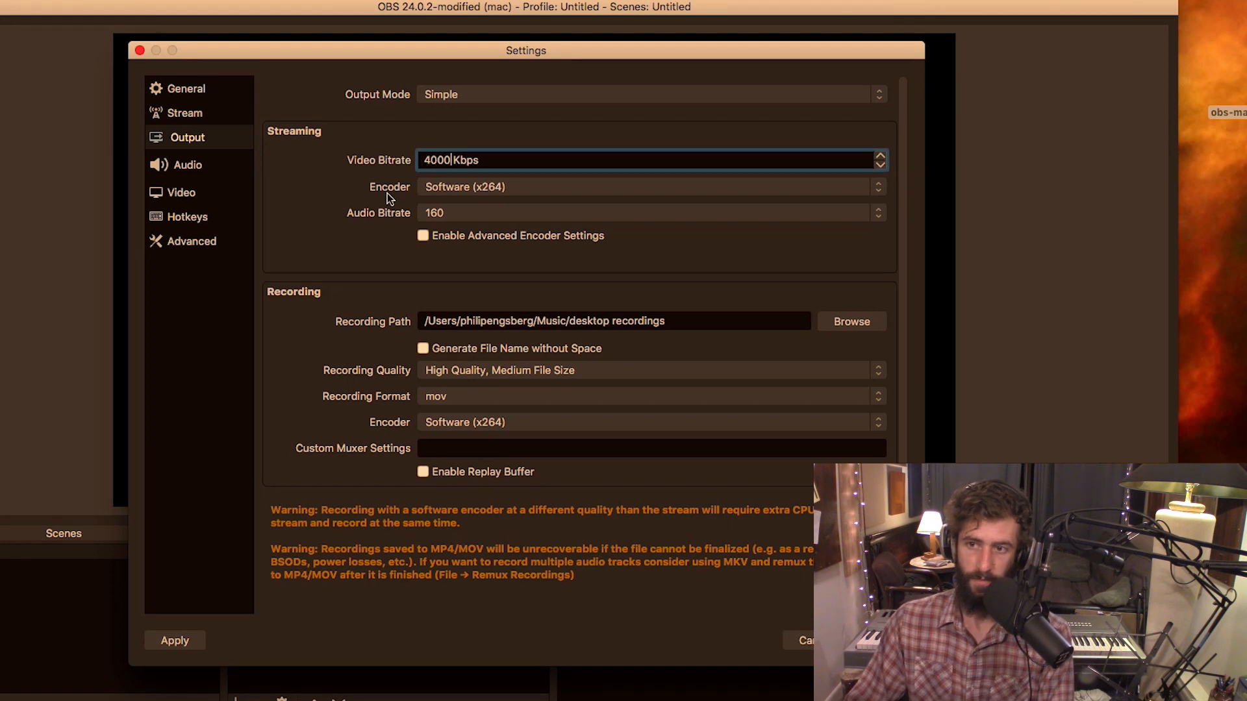
{"action": "left_click", "coordinate": [421, 234]}
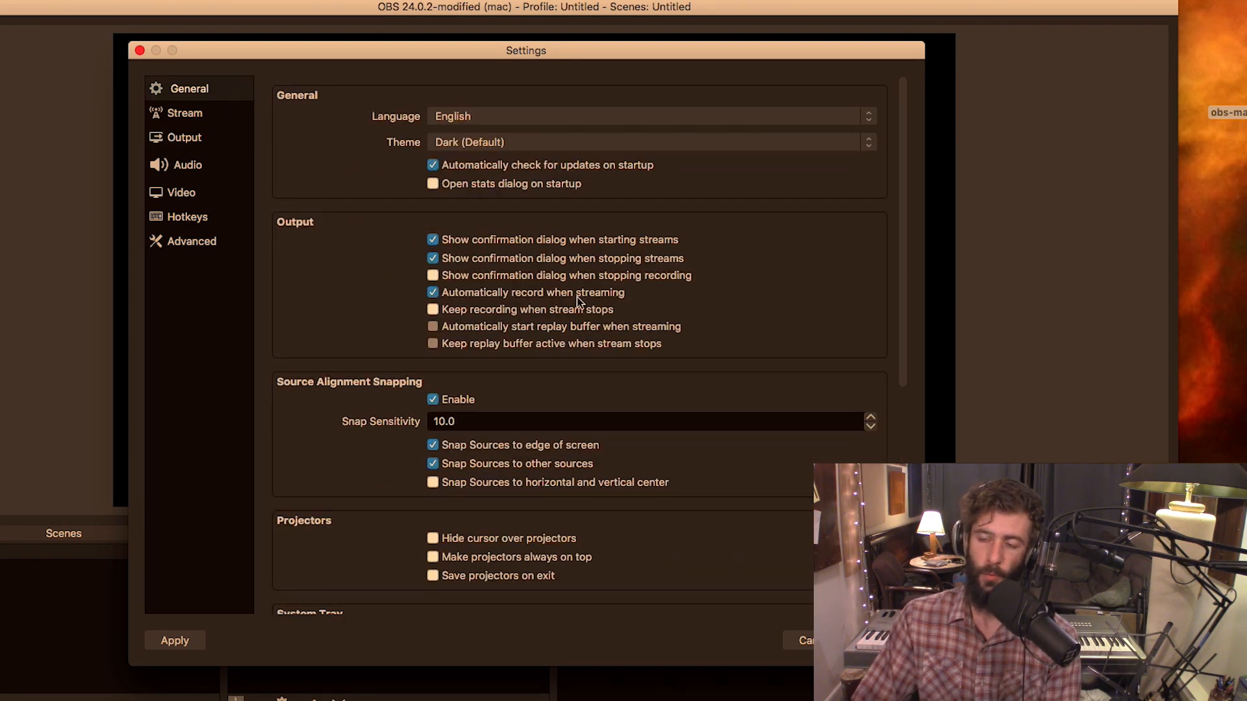
{"action": "left_click", "coordinate": [432, 293]}
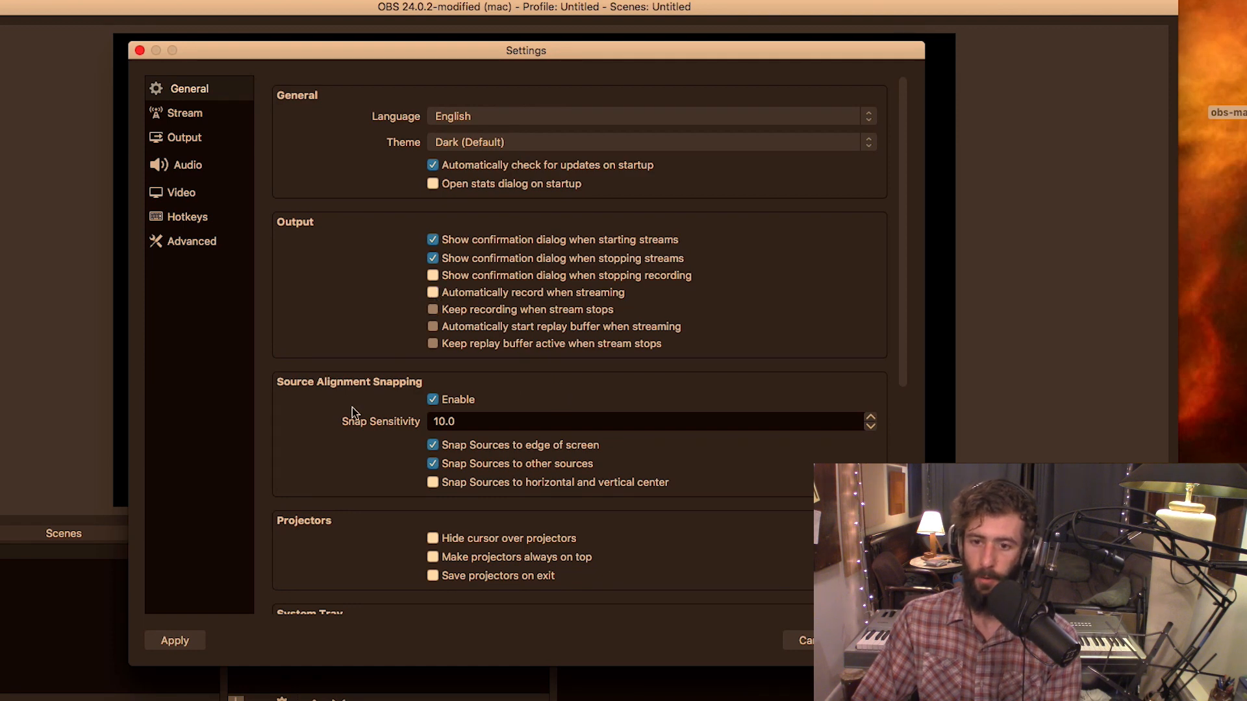
Assign Soundflower (2ch) as Desktop Audio and Webcam C170 as Mic/Auxiliary Audio in the audio settings
{"action": "left_click", "coordinate": [182, 192]}
{"action": "left_click", "coordinate": [219, 167]}
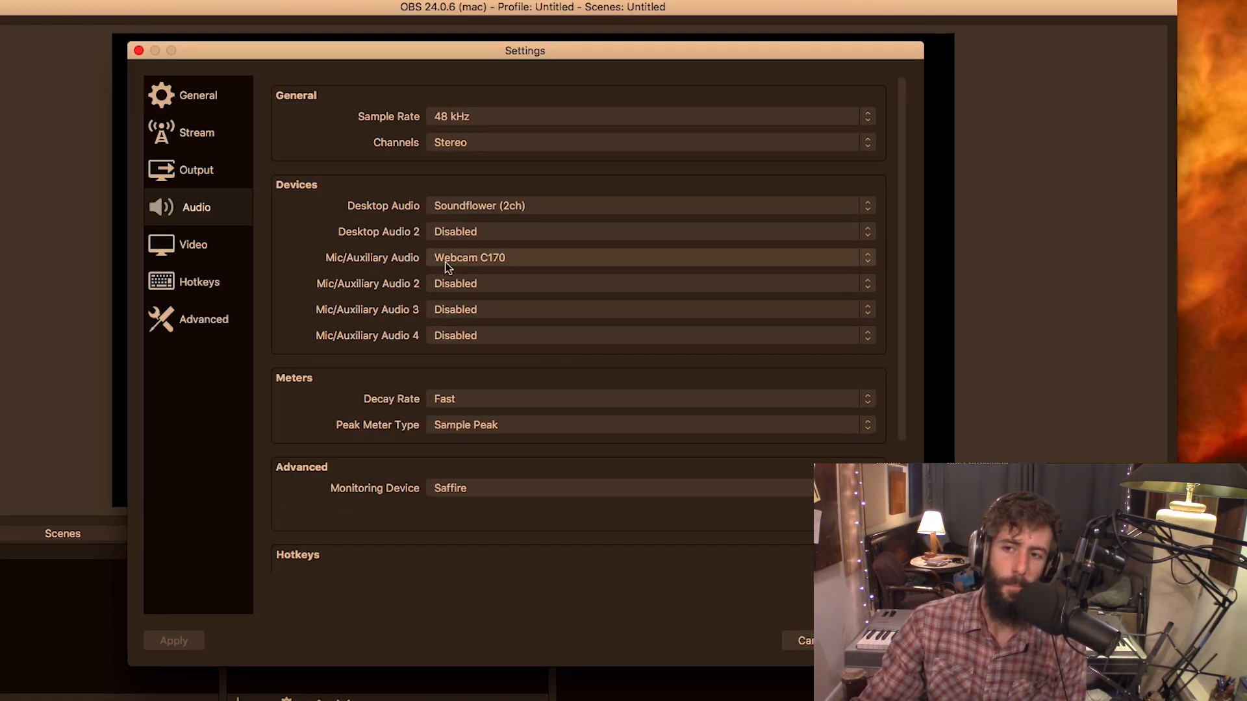
{"action": "left_click", "coordinate": [447, 263]}
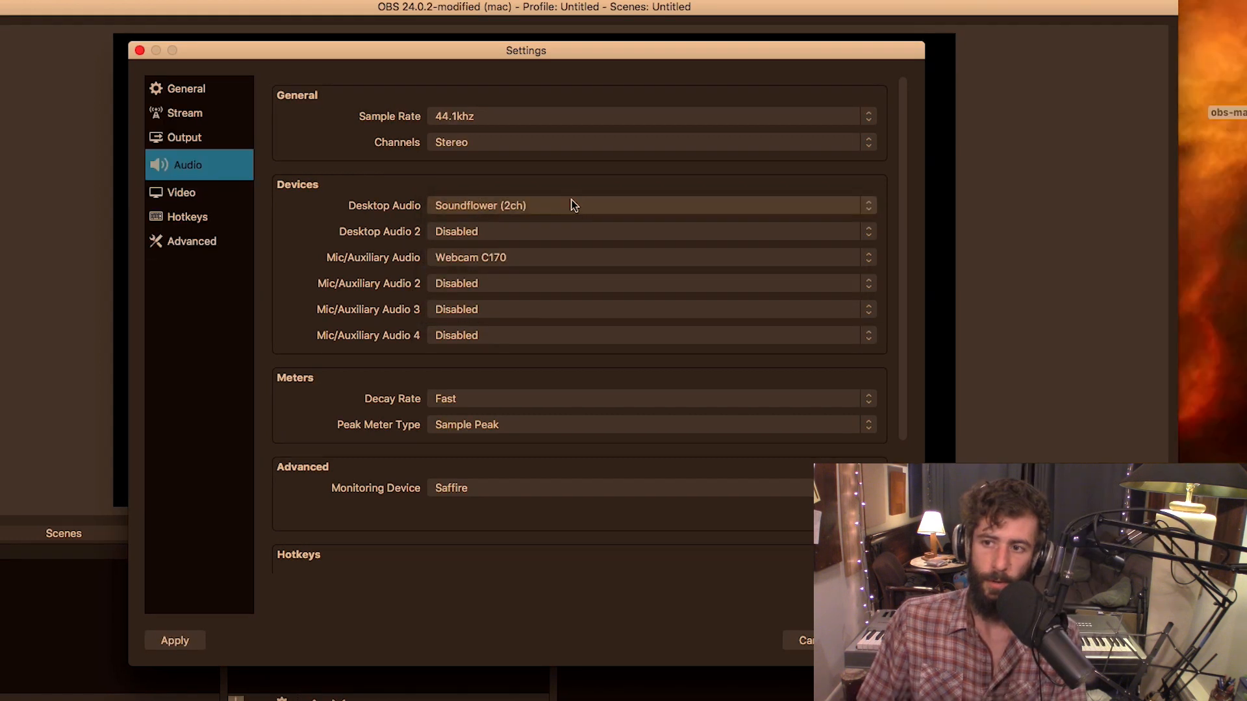
{"action": "left_click", "coordinate": [575, 206]}
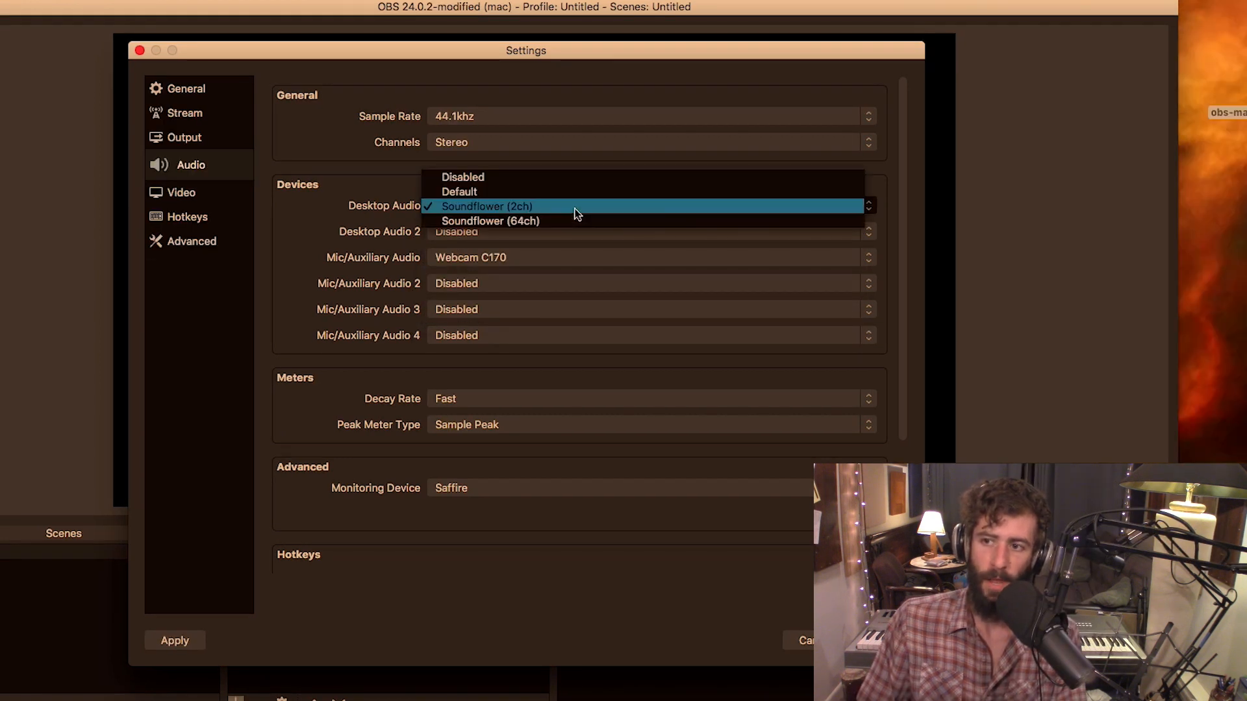
{"action": "left_click", "coordinate": [575, 207]}
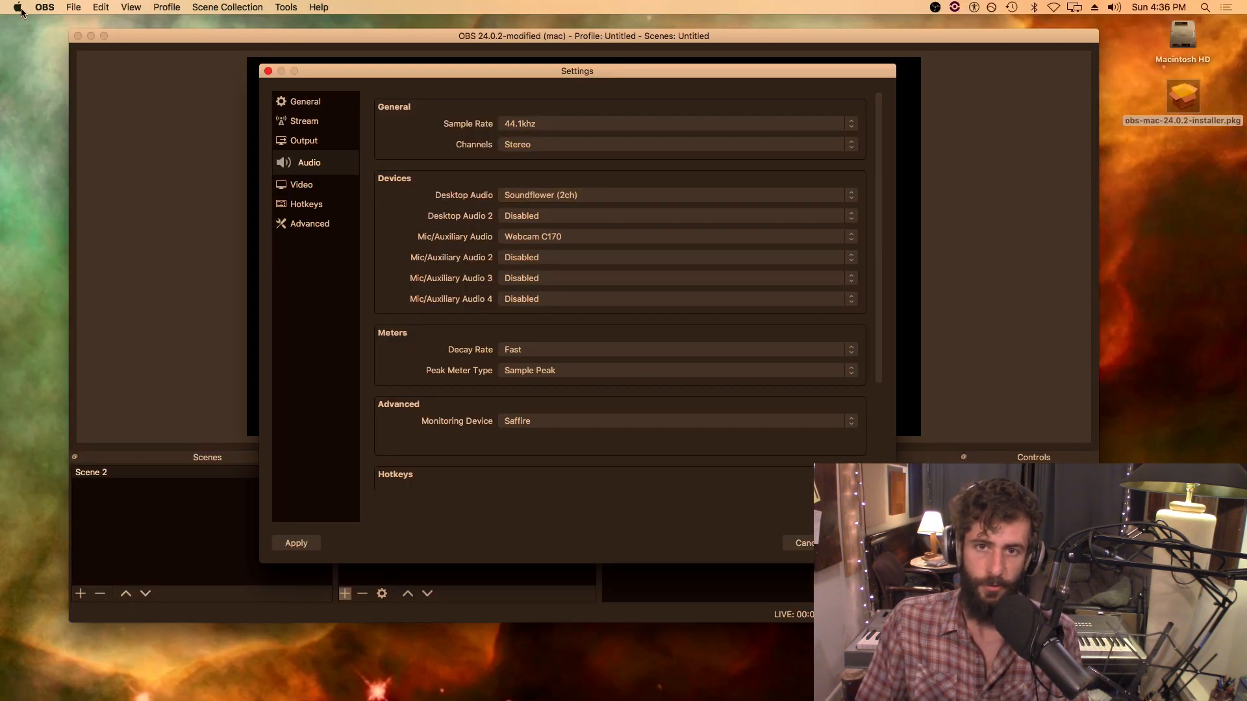
Check the selected output device in the Mac's Sound preferences and quit System Preferences
{"action": "left_click", "coordinate": [15, 8]}
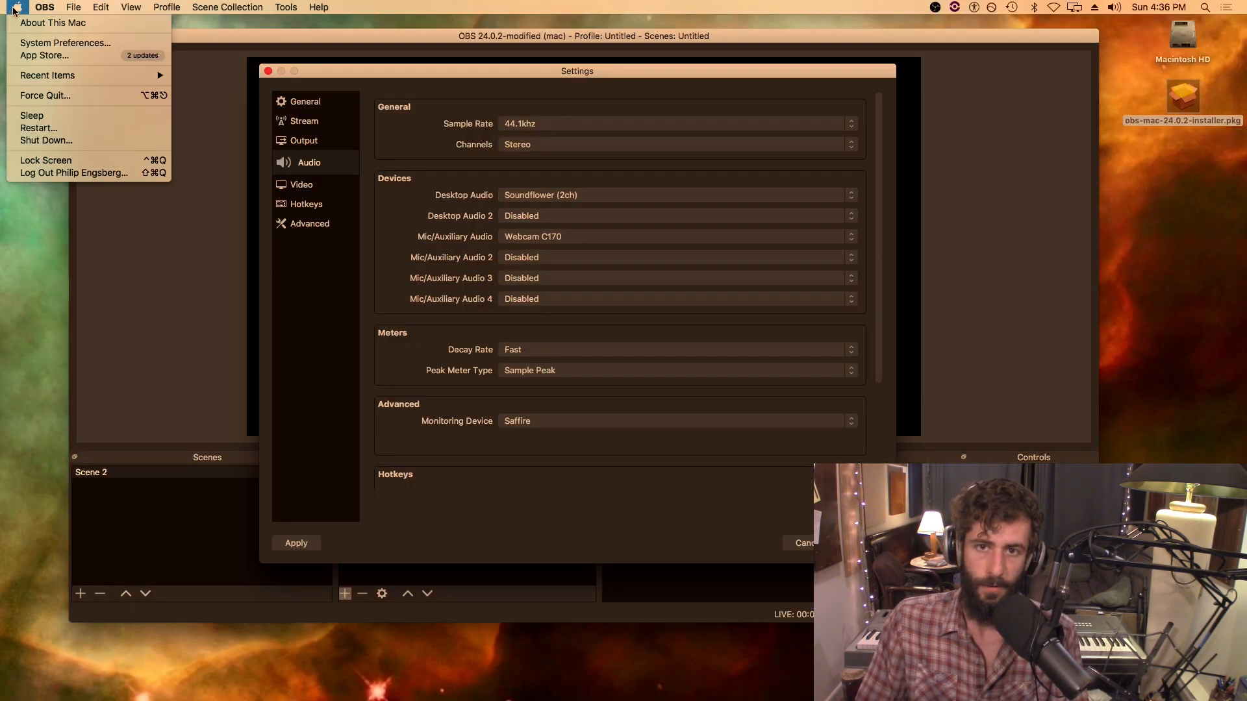
{"action": "left_click", "coordinate": [65, 43]}
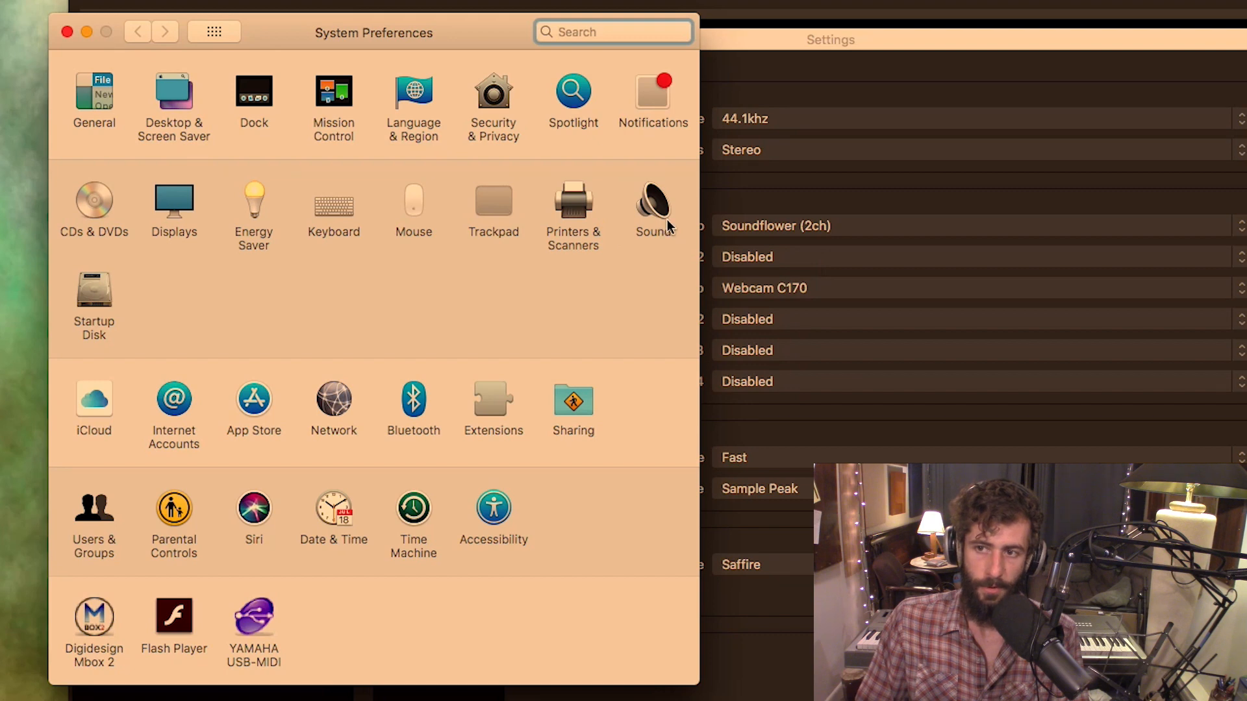
{"action": "left_click", "coordinate": [668, 220]}
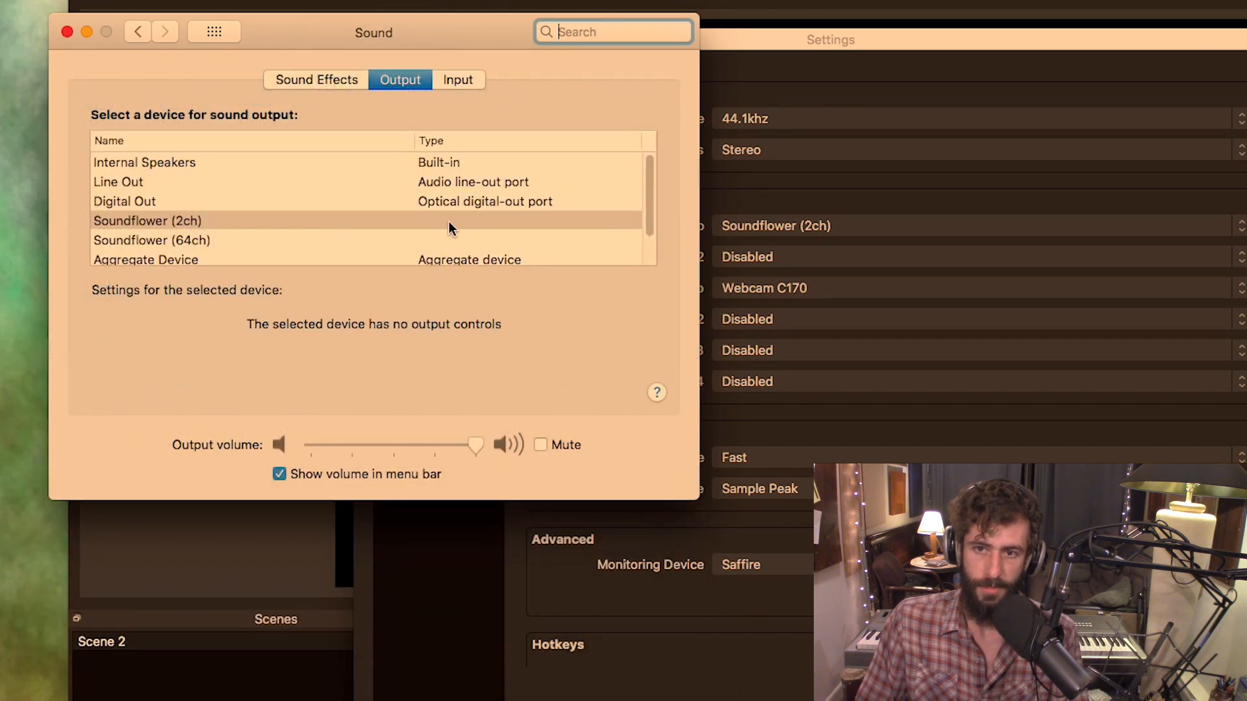
{"action": "key", "text": "super+q"}
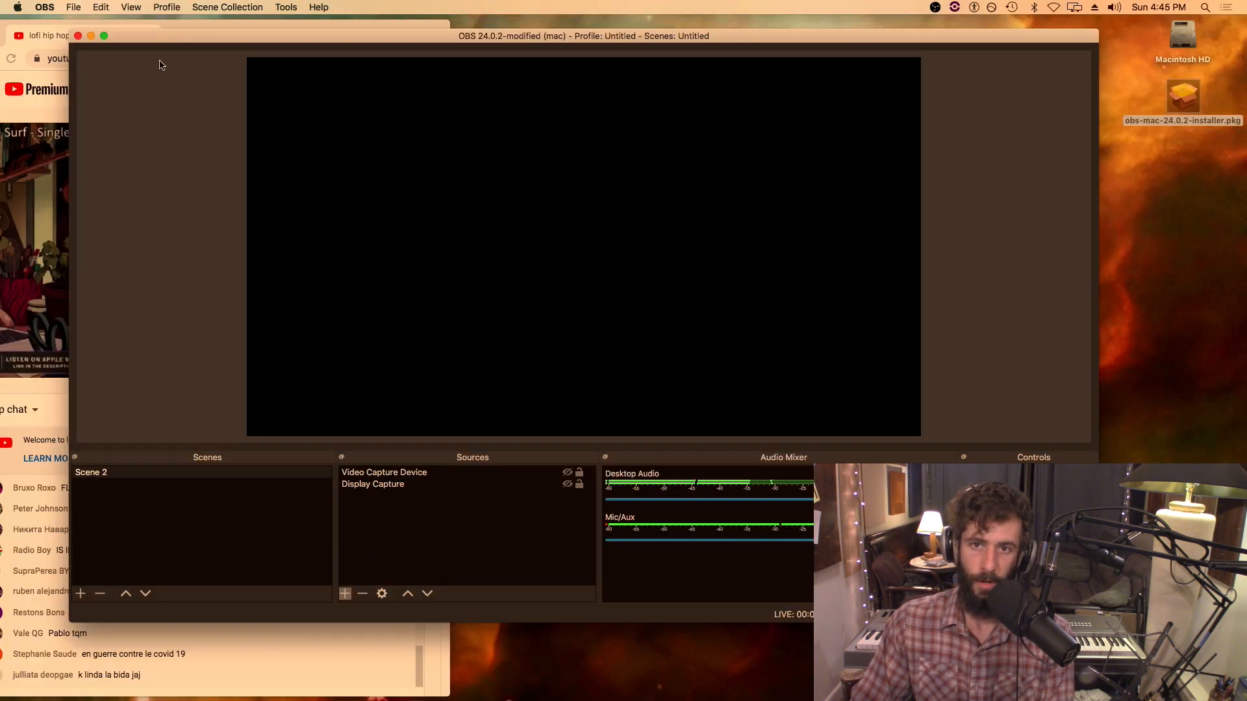
Set the Desktop Audio monitoring to Monitor Only (mute output) in the Advanced Audio Properties
{"action": "left_click", "coordinate": [102, 8]}
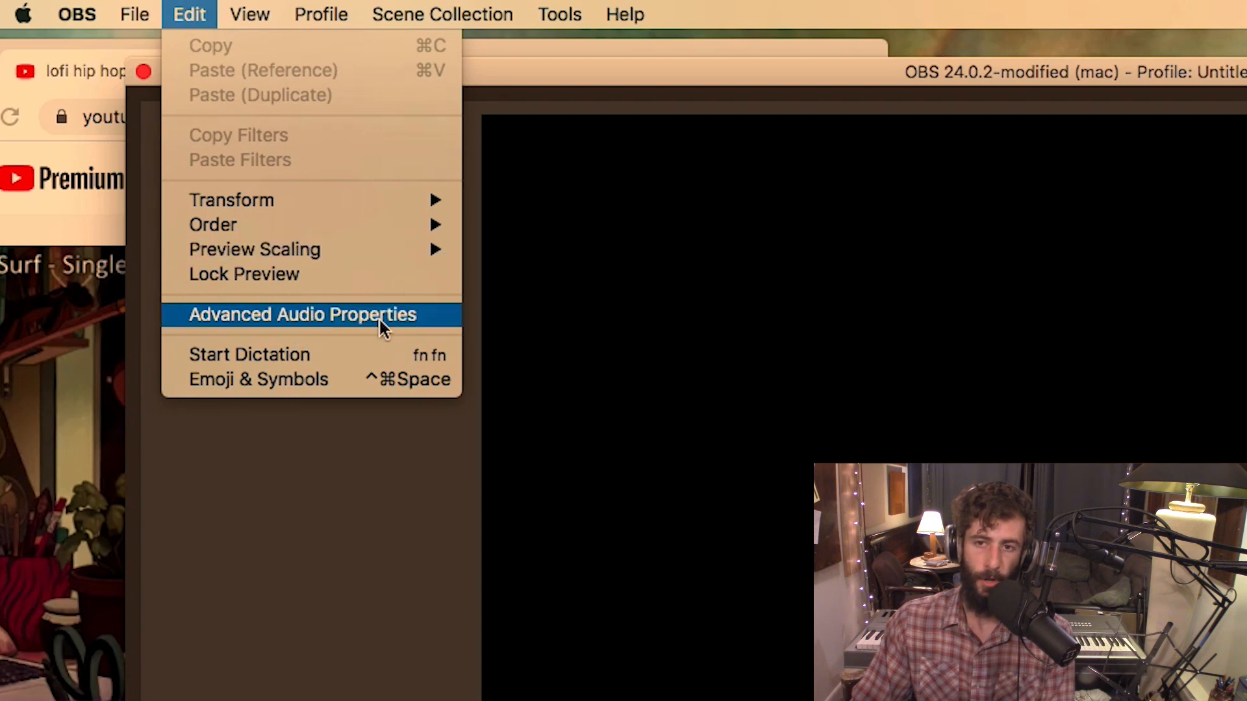
{"action": "left_click", "coordinate": [381, 319]}
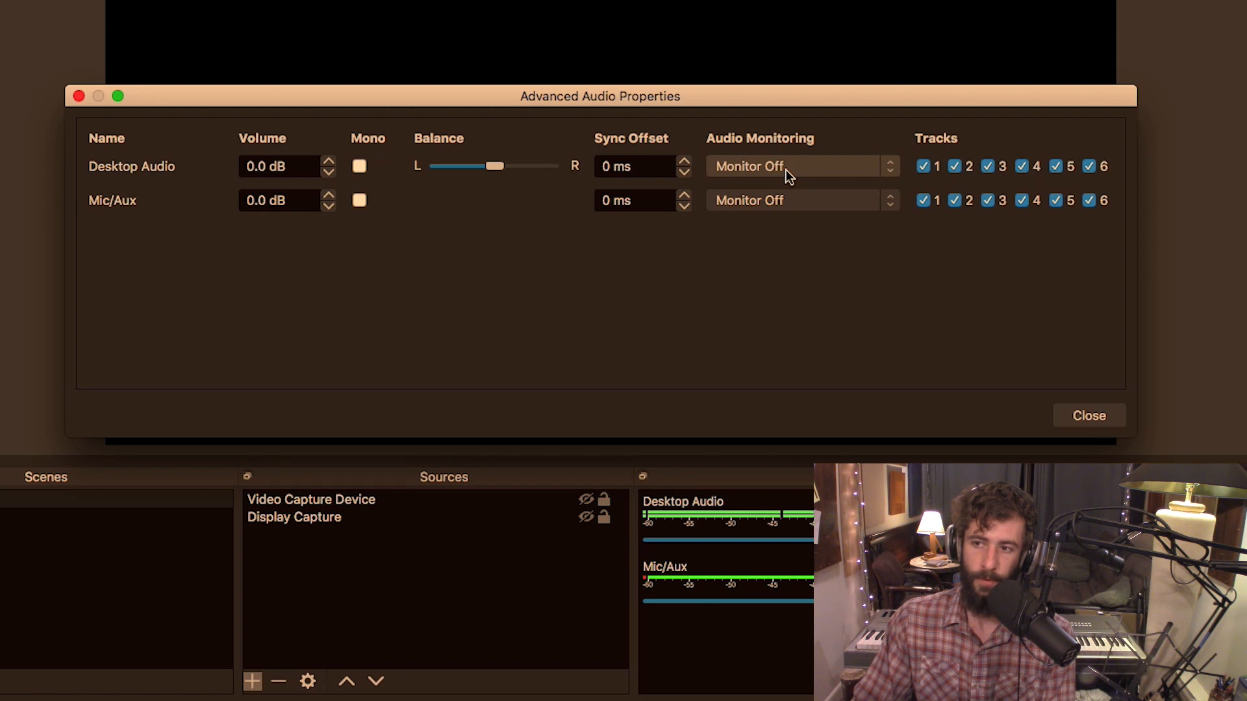
{"action": "left_click", "coordinate": [829, 170]}
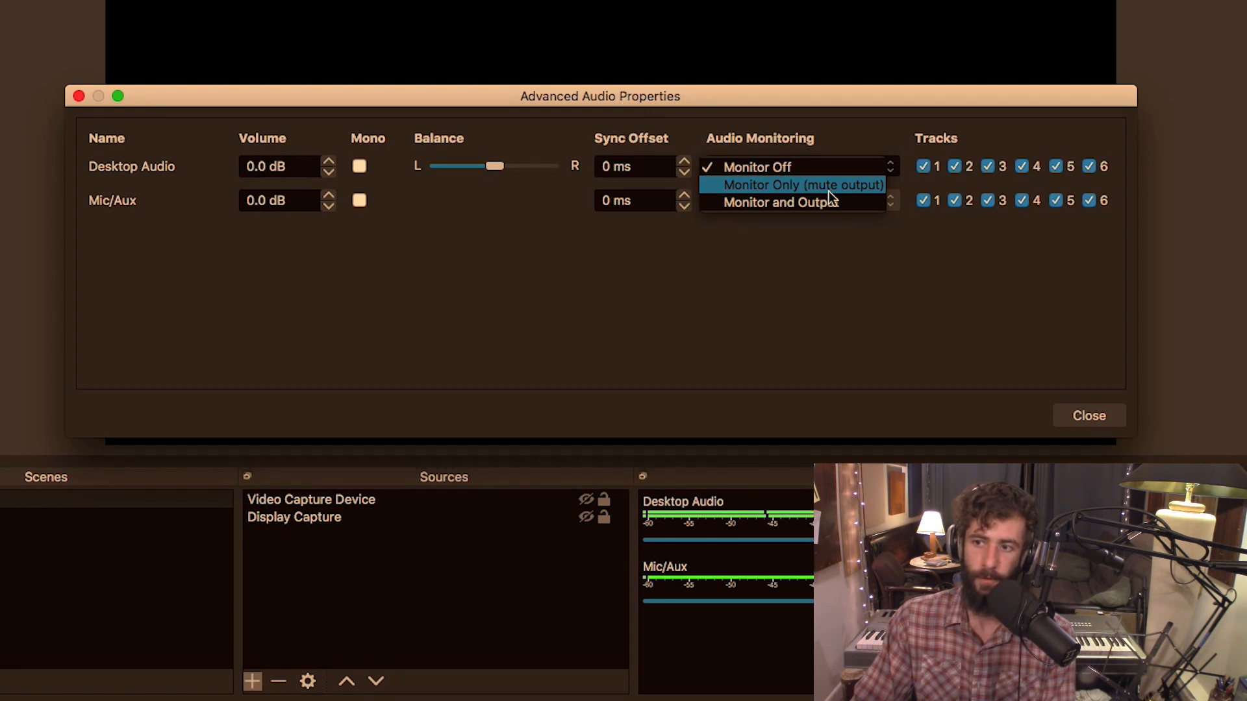
{"action": "left_click", "coordinate": [829, 191]}
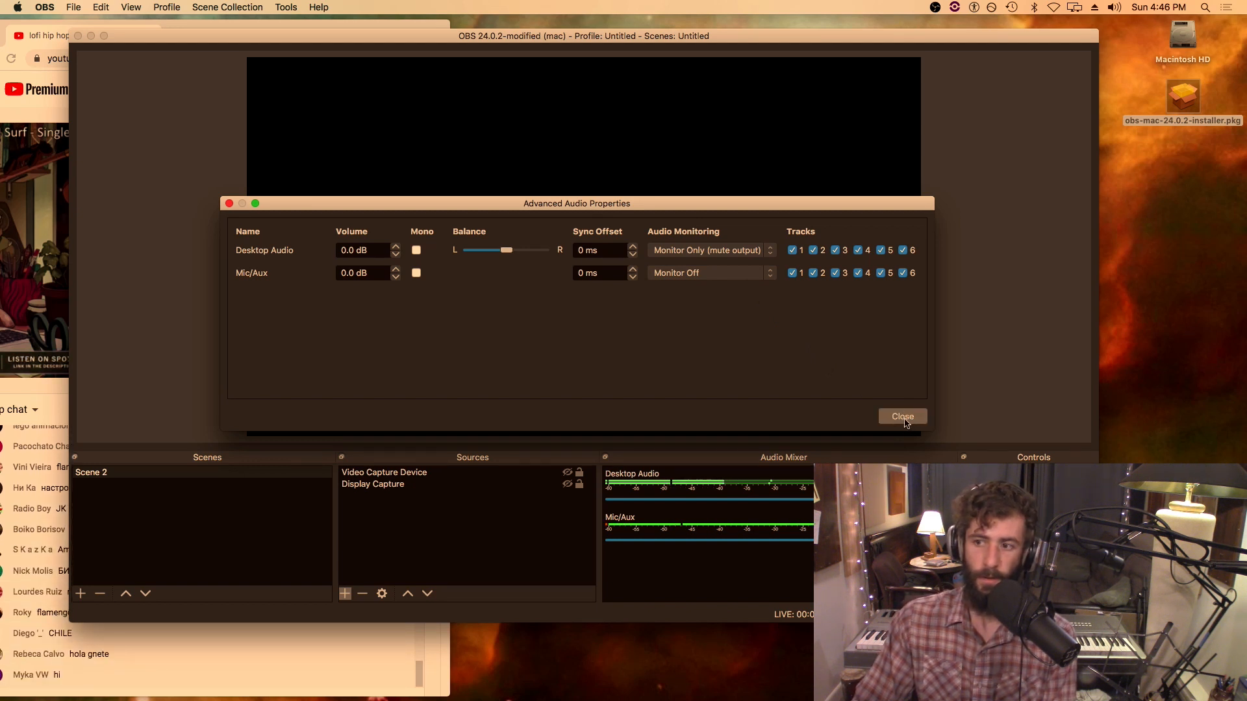
{"action": "left_click", "coordinate": [906, 420]}
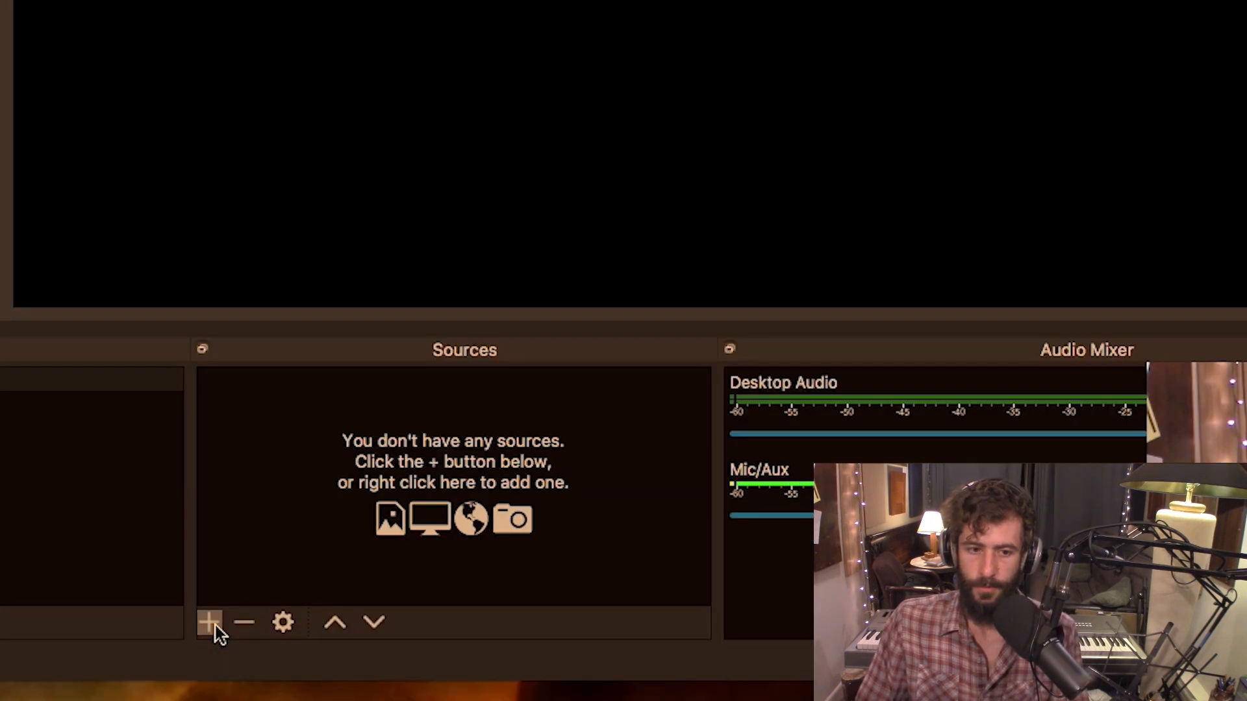
Add a Video Capture Device source to the scene and choose the webcam as its device
{"action": "left_click", "coordinate": [211, 624]}
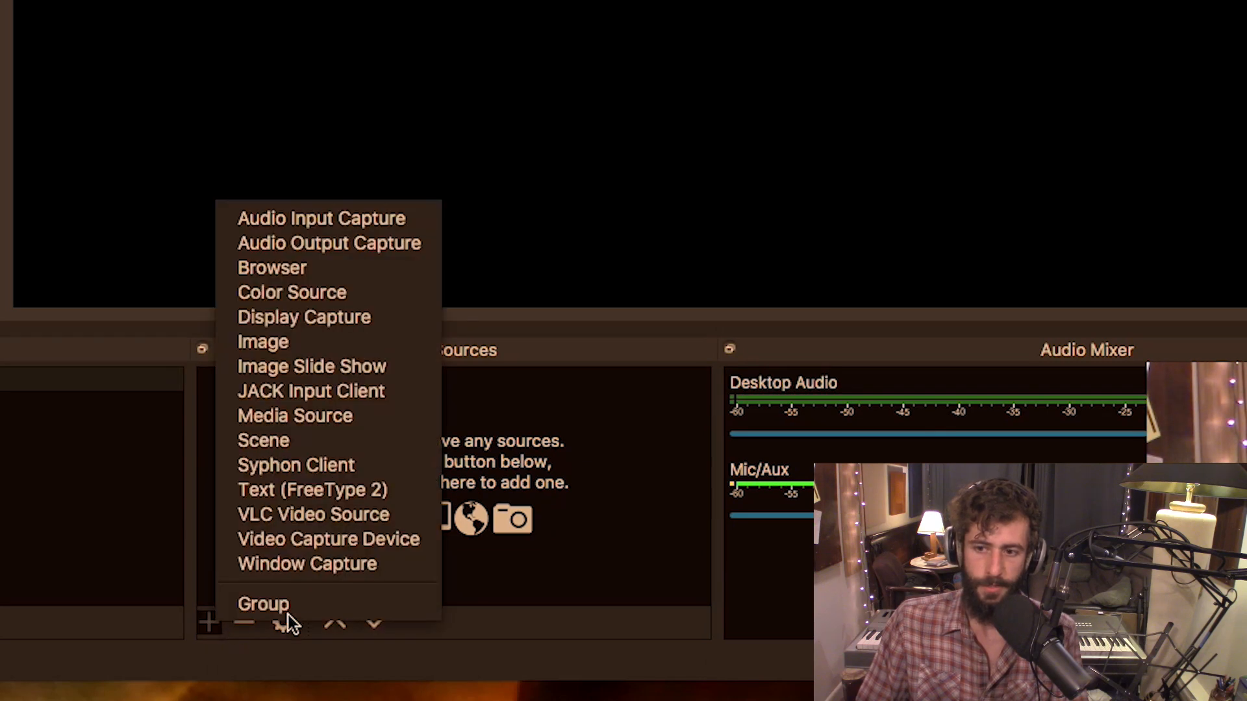
{"action": "left_click", "coordinate": [412, 540]}
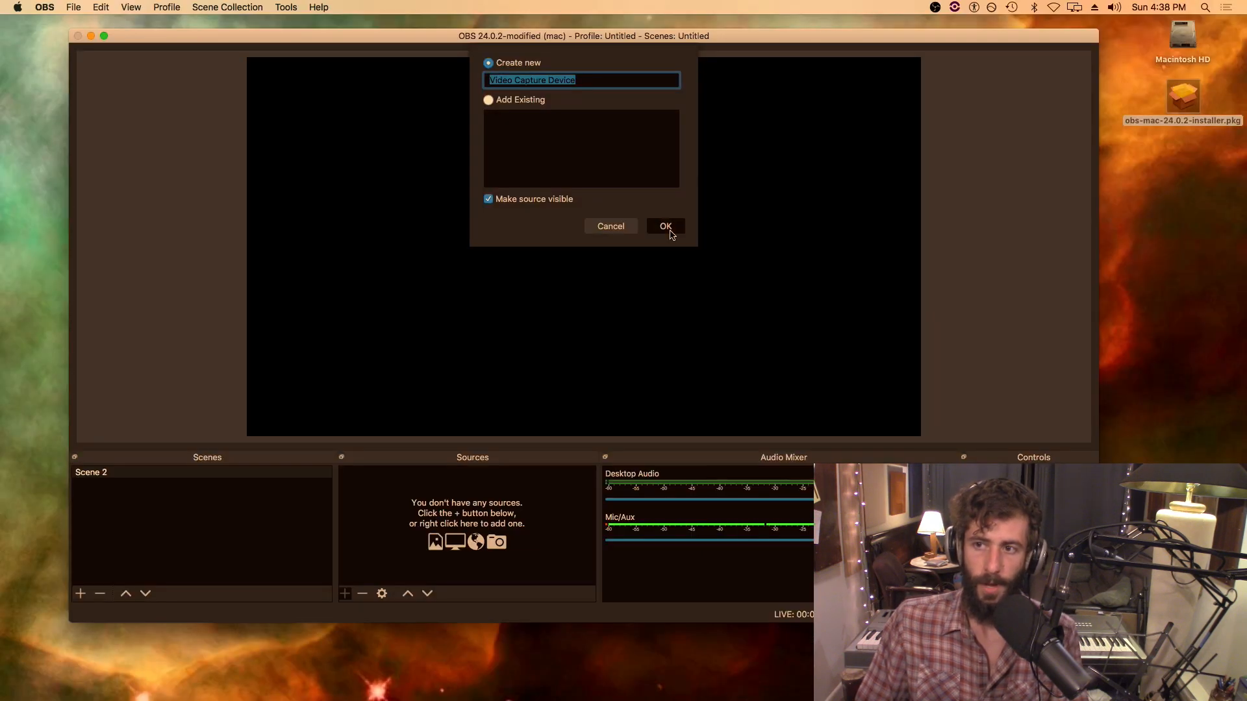
{"action": "left_click", "coordinate": [670, 234]}
{"action": "left_click", "coordinate": [535, 355]}
{"action": "left_click", "coordinate": [531, 364]}
{"action": "left_click", "coordinate": [862, 506]}
Shrink the webcam image and place it in the lower-left corner of the canvas
{"action": "left_click_drag", "start_coordinate": [456, 201], "coordinate": [450, 390]}
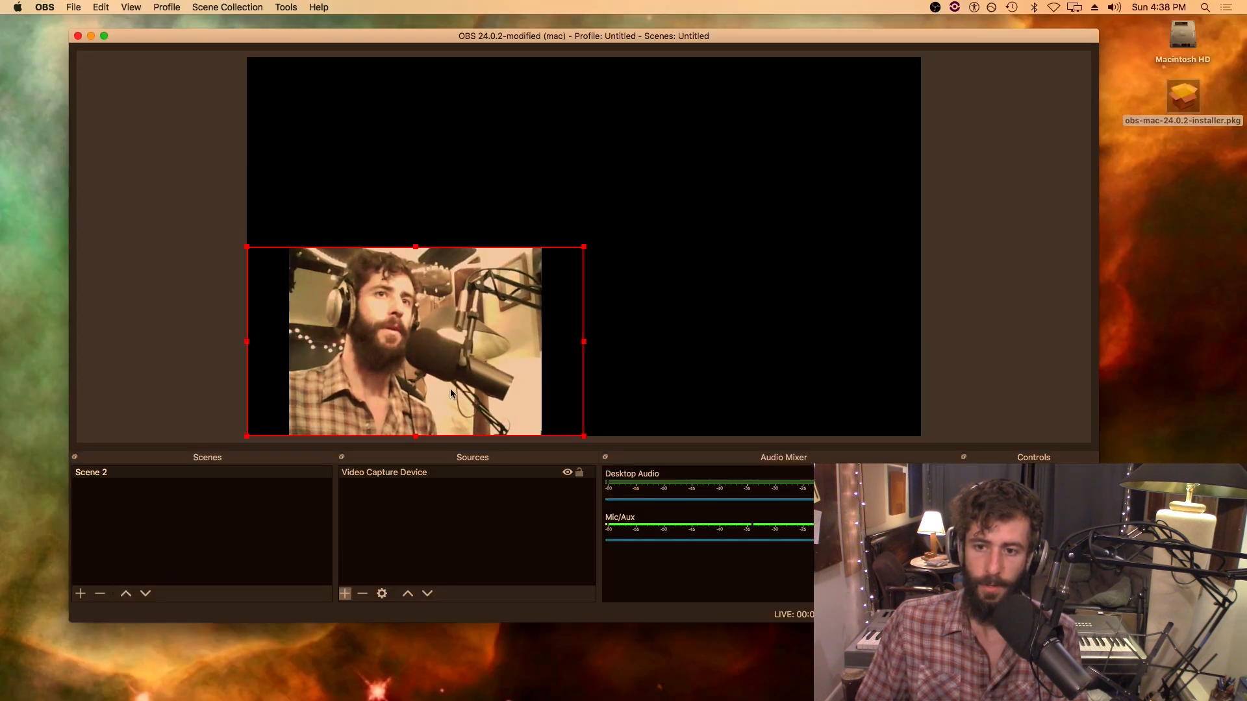
{"action": "left_click_drag", "start_coordinate": [584, 247], "coordinate": [461, 317]}
{"action": "left_click_drag", "start_coordinate": [343, 354], "coordinate": [316, 355]}
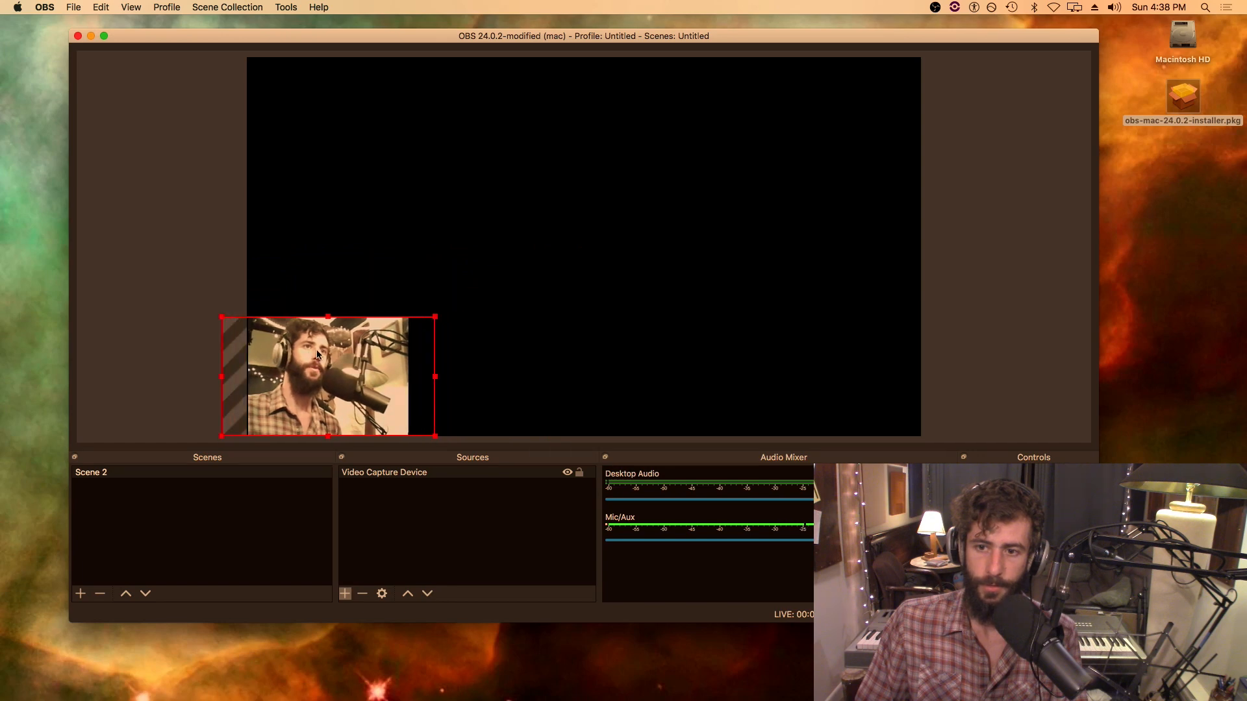
{"action": "left_click", "coordinate": [396, 566]}
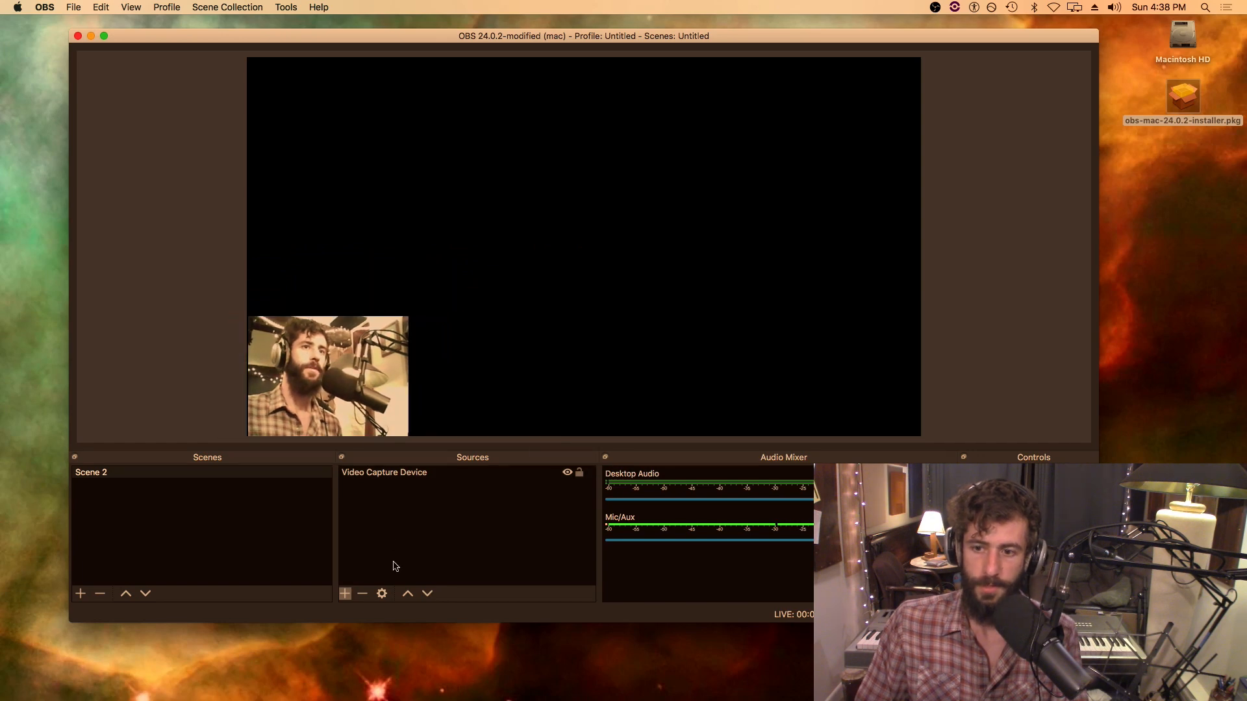
Add a new Display Capture source showing display 0 with the cursor included and no crop
{"action": "left_click", "coordinate": [344, 595]}
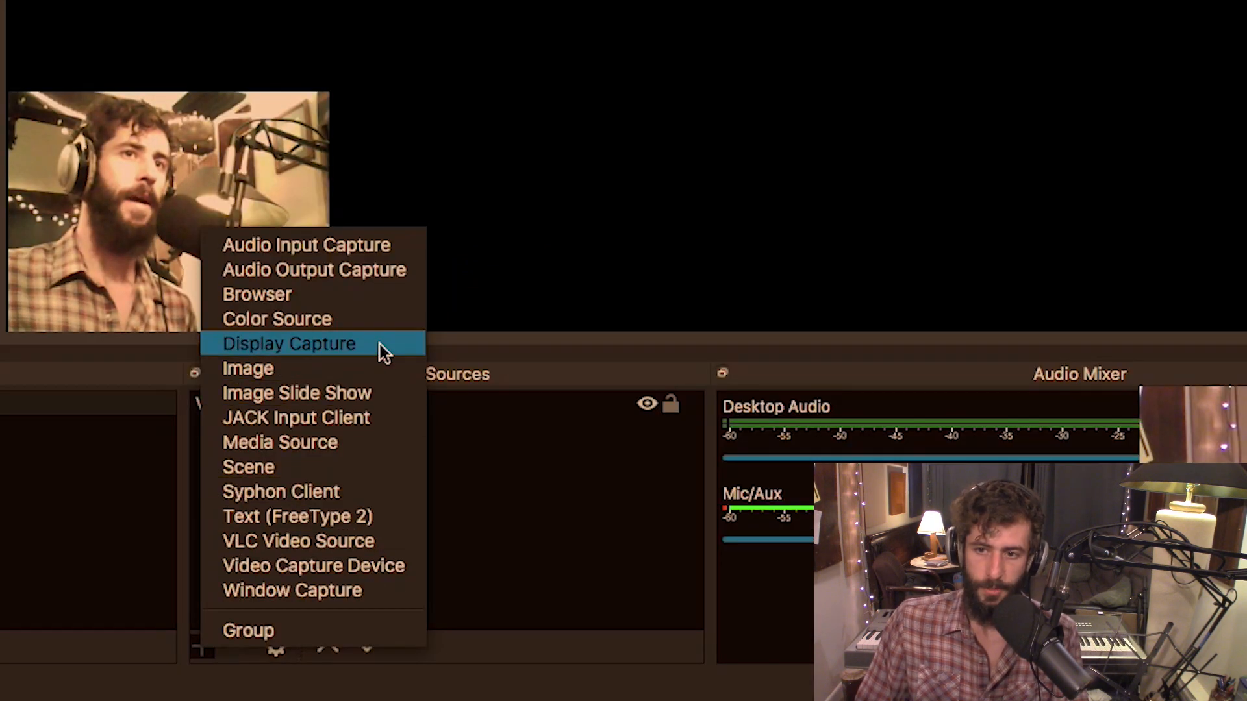
{"action": "left_click", "coordinate": [382, 345]}
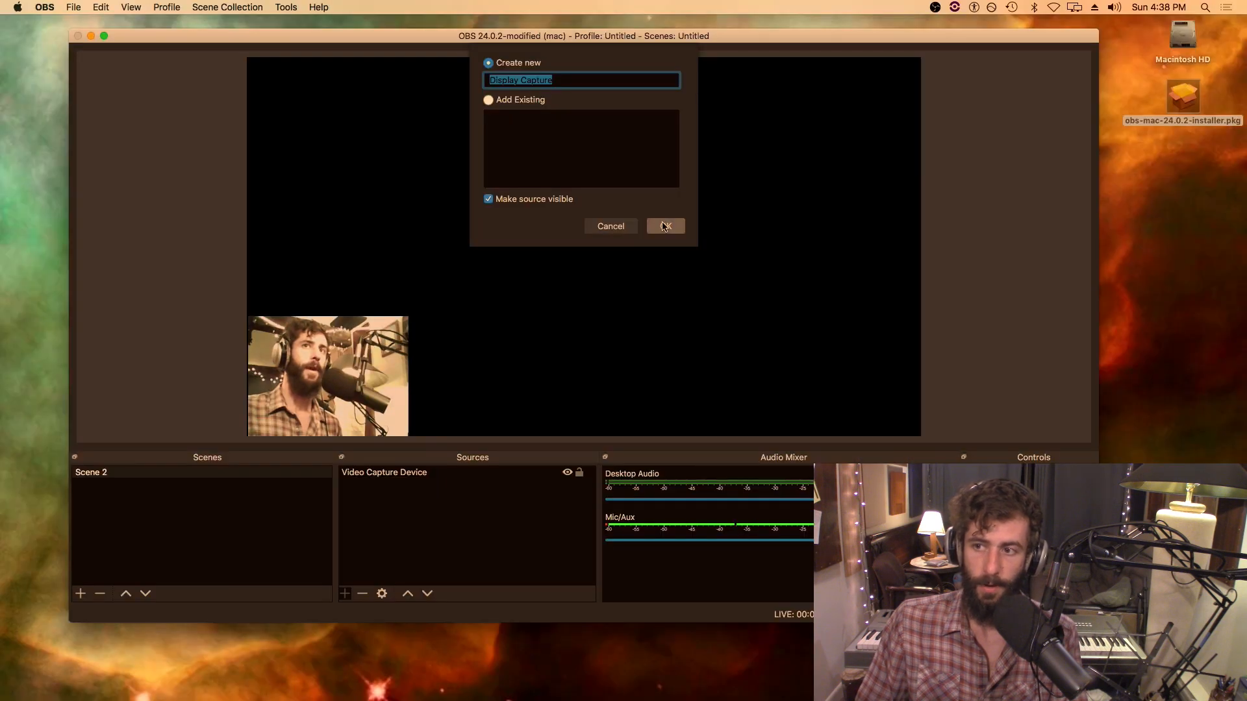
{"action": "left_click", "coordinate": [664, 226]}
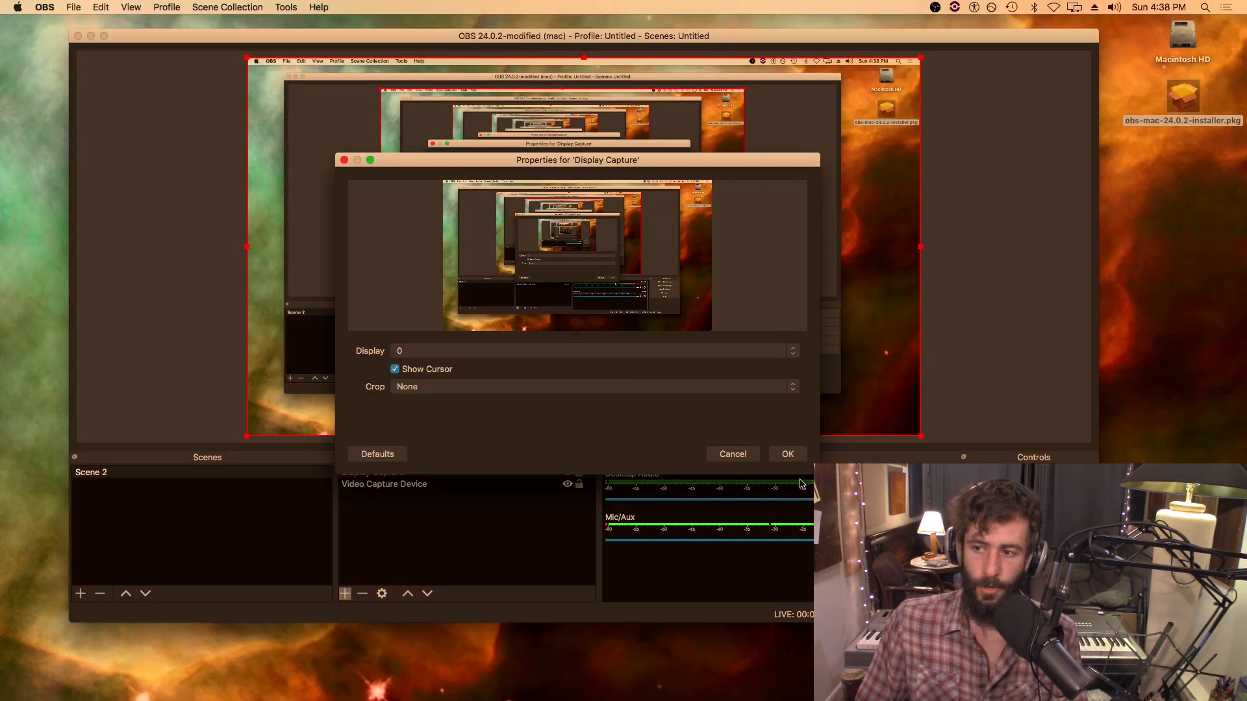
{"action": "left_click", "coordinate": [787, 454]}
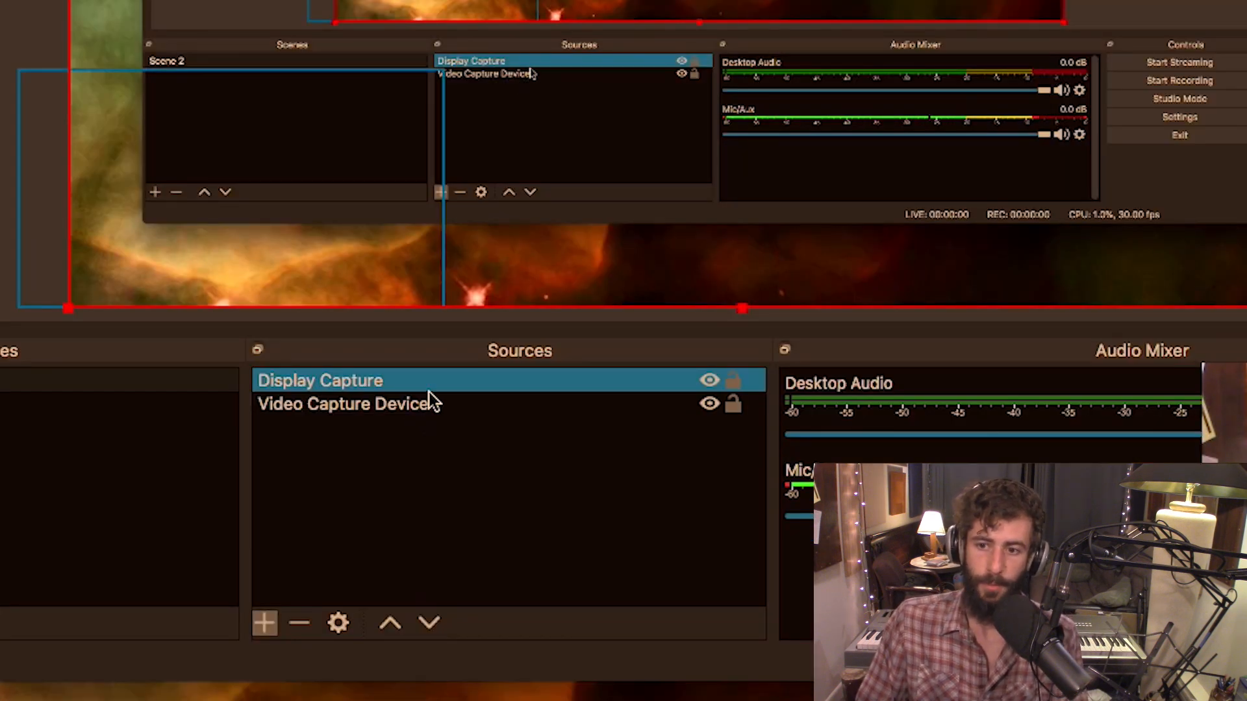
Reorder the sources so Display Capture sits beneath Video Capture Device, and clear the source selection
{"action": "left_click_drag", "start_coordinate": [430, 381], "coordinate": [430, 430]}
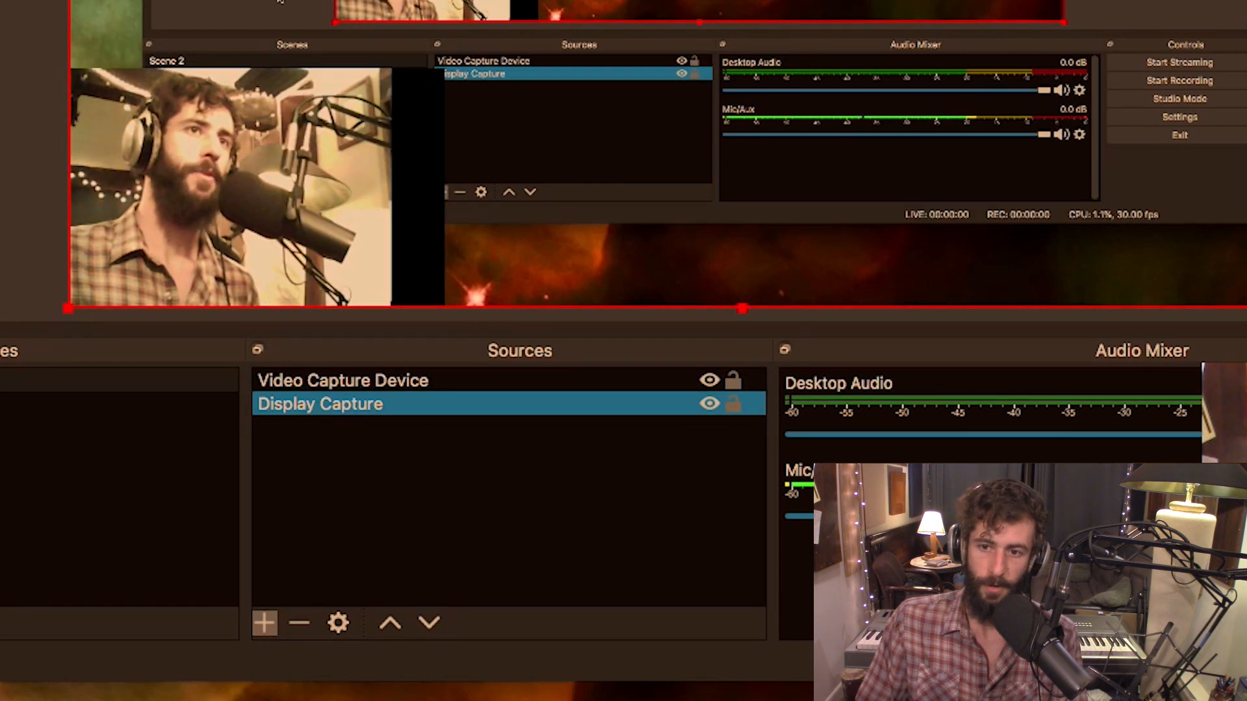
{"action": "left_click", "coordinate": [7, 304]}
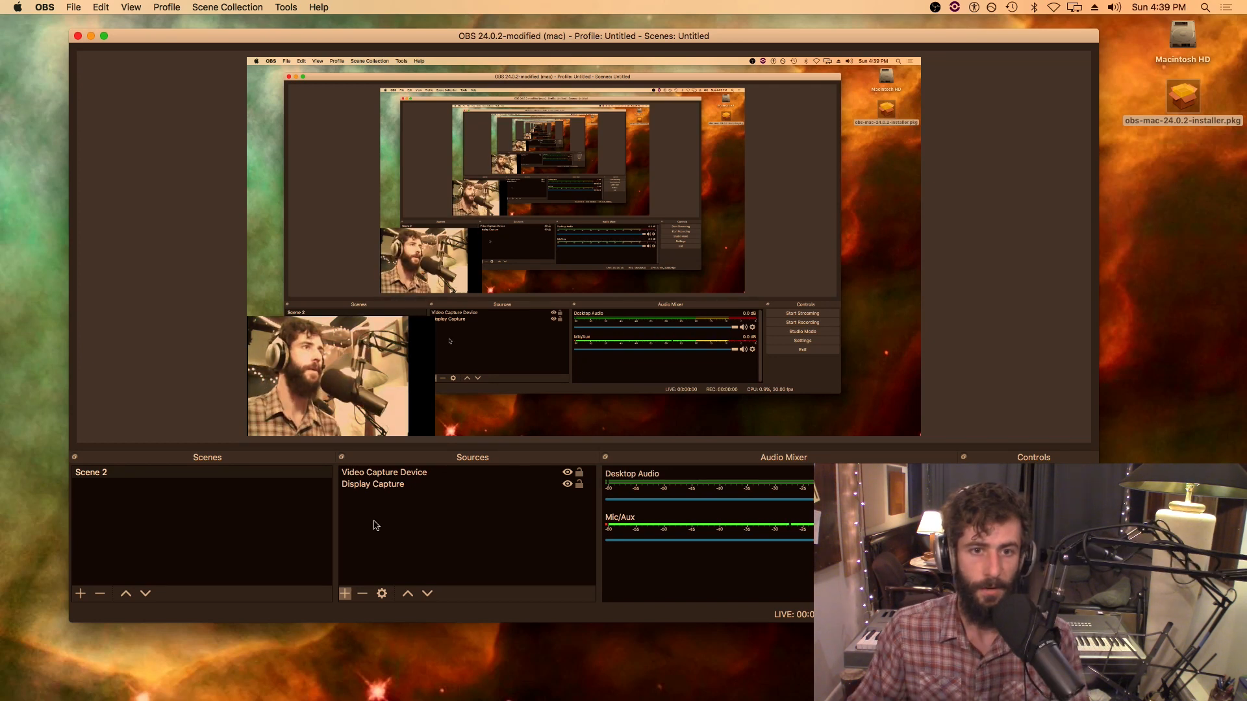
{"action": "left_click", "coordinate": [228, 330]}
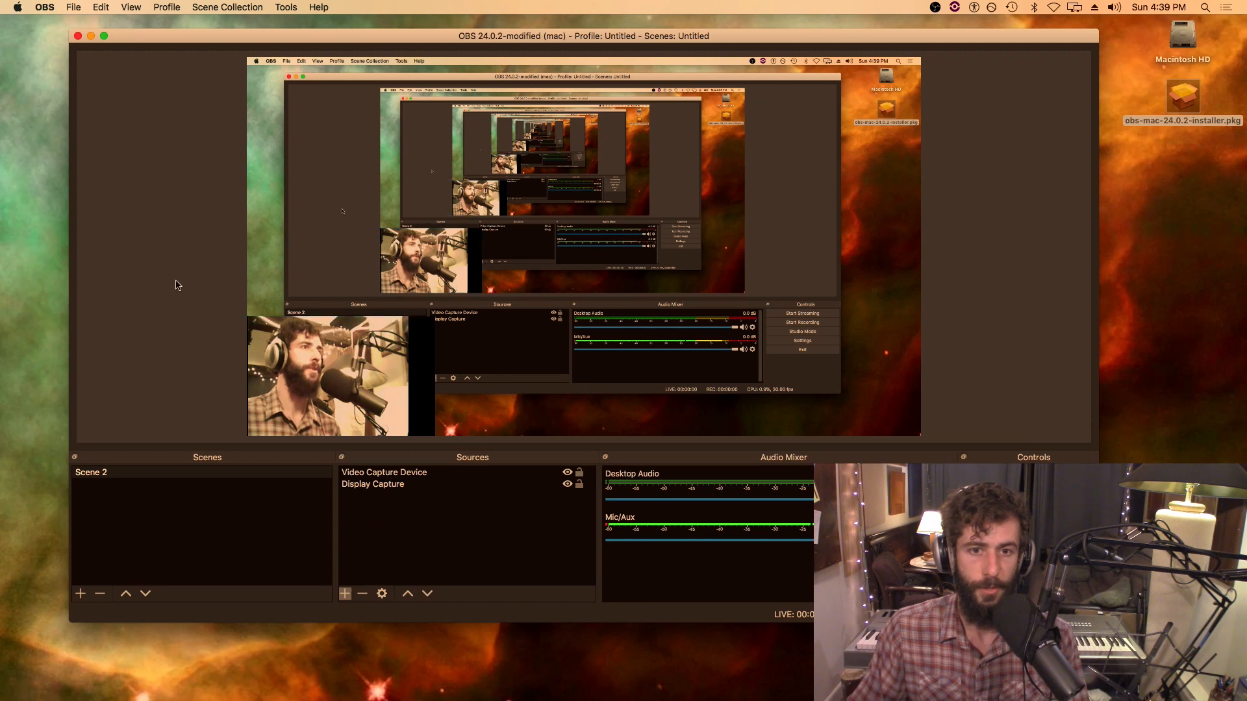